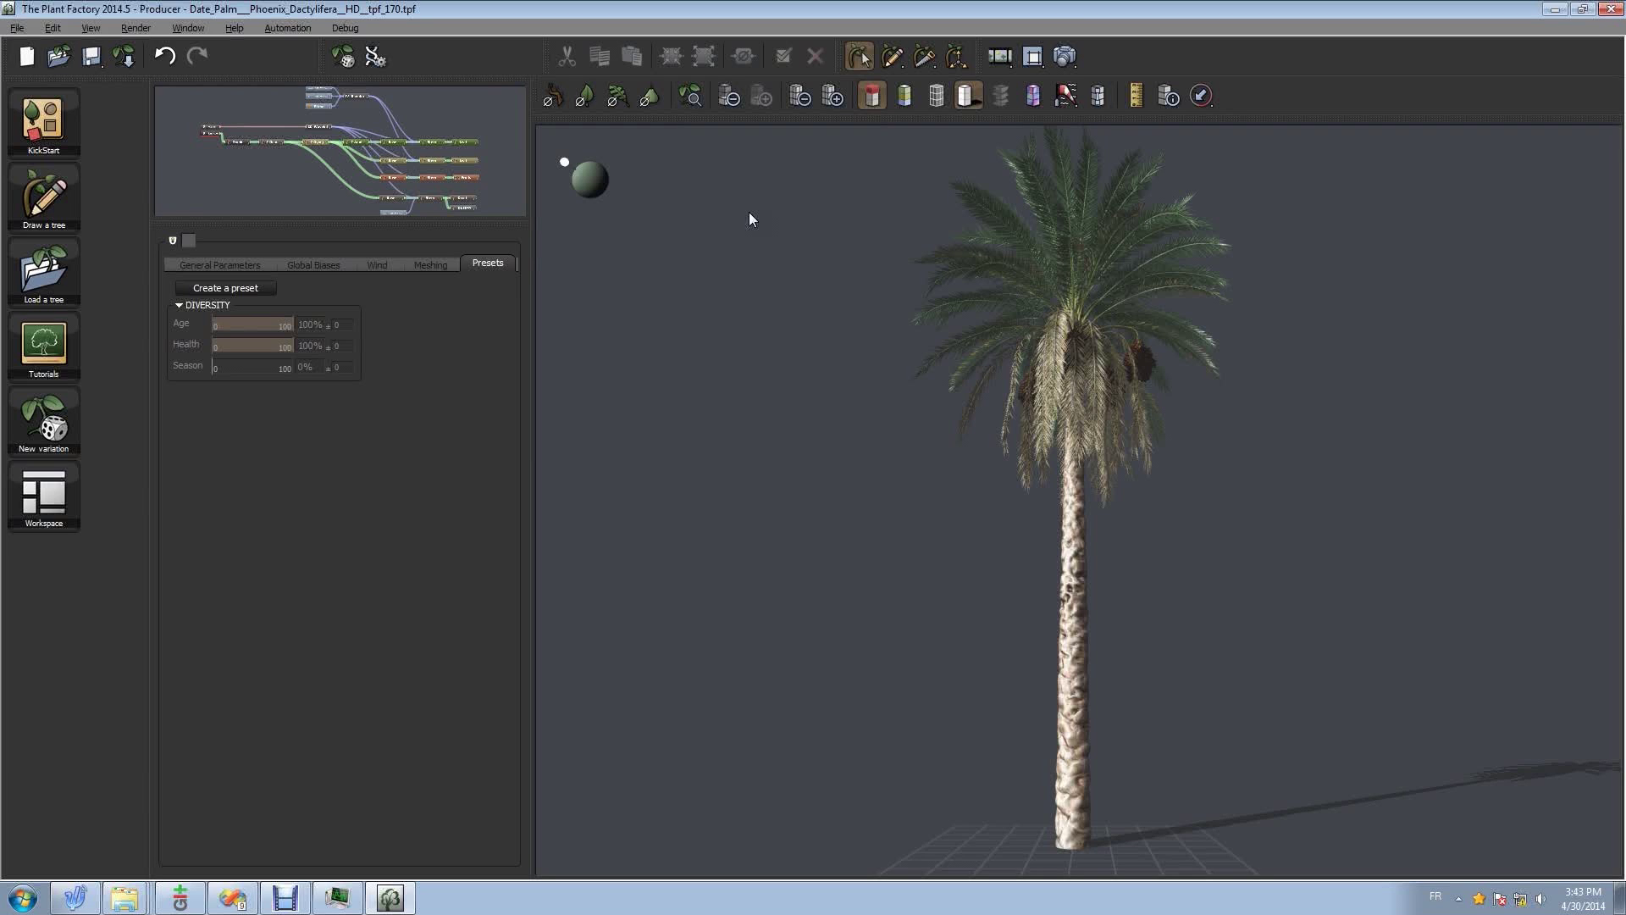
# Preview the wind sway, then export the date palm as Autodesk FBX with Animated points animation data.
pyautogui.click(1066, 96)
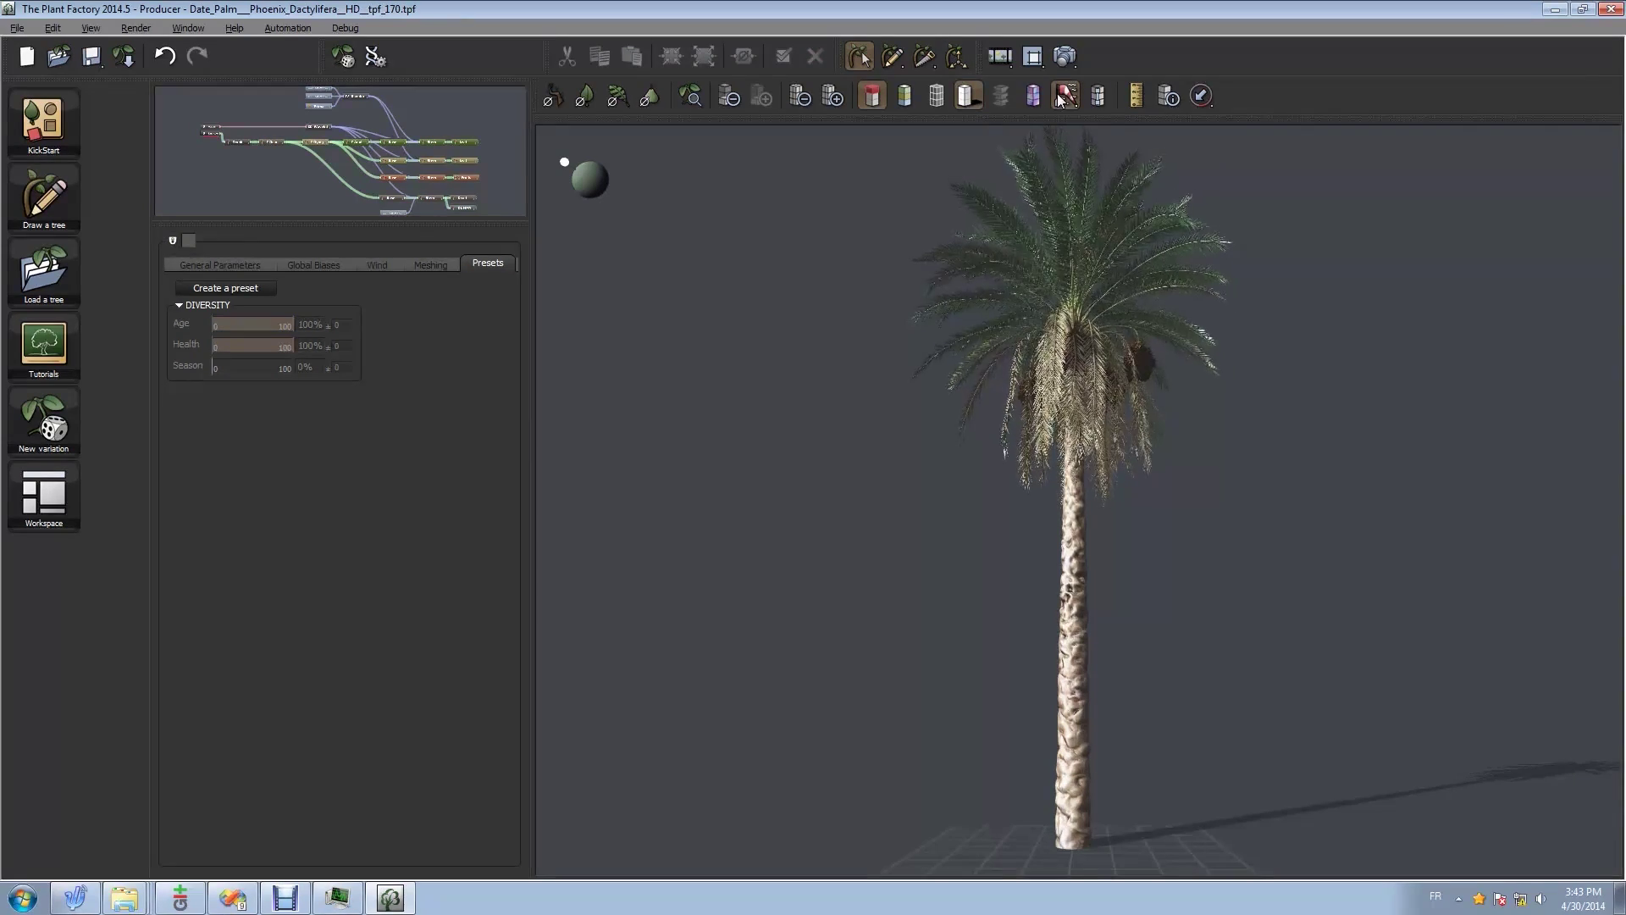
pyautogui.click(1062, 98)
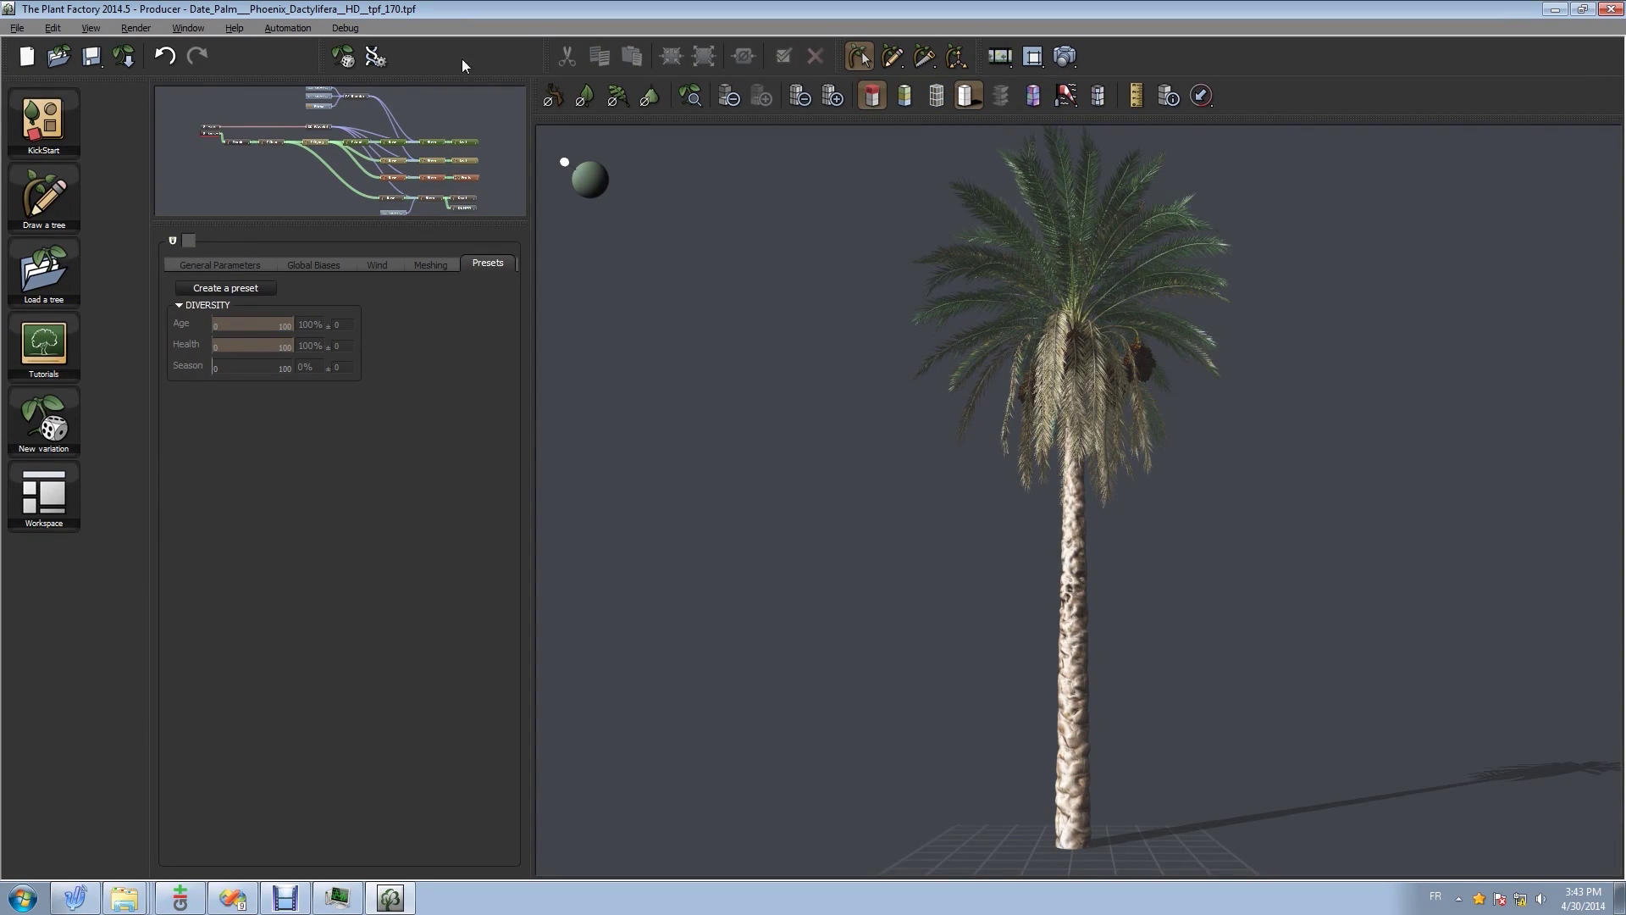
pyautogui.click(124, 57)
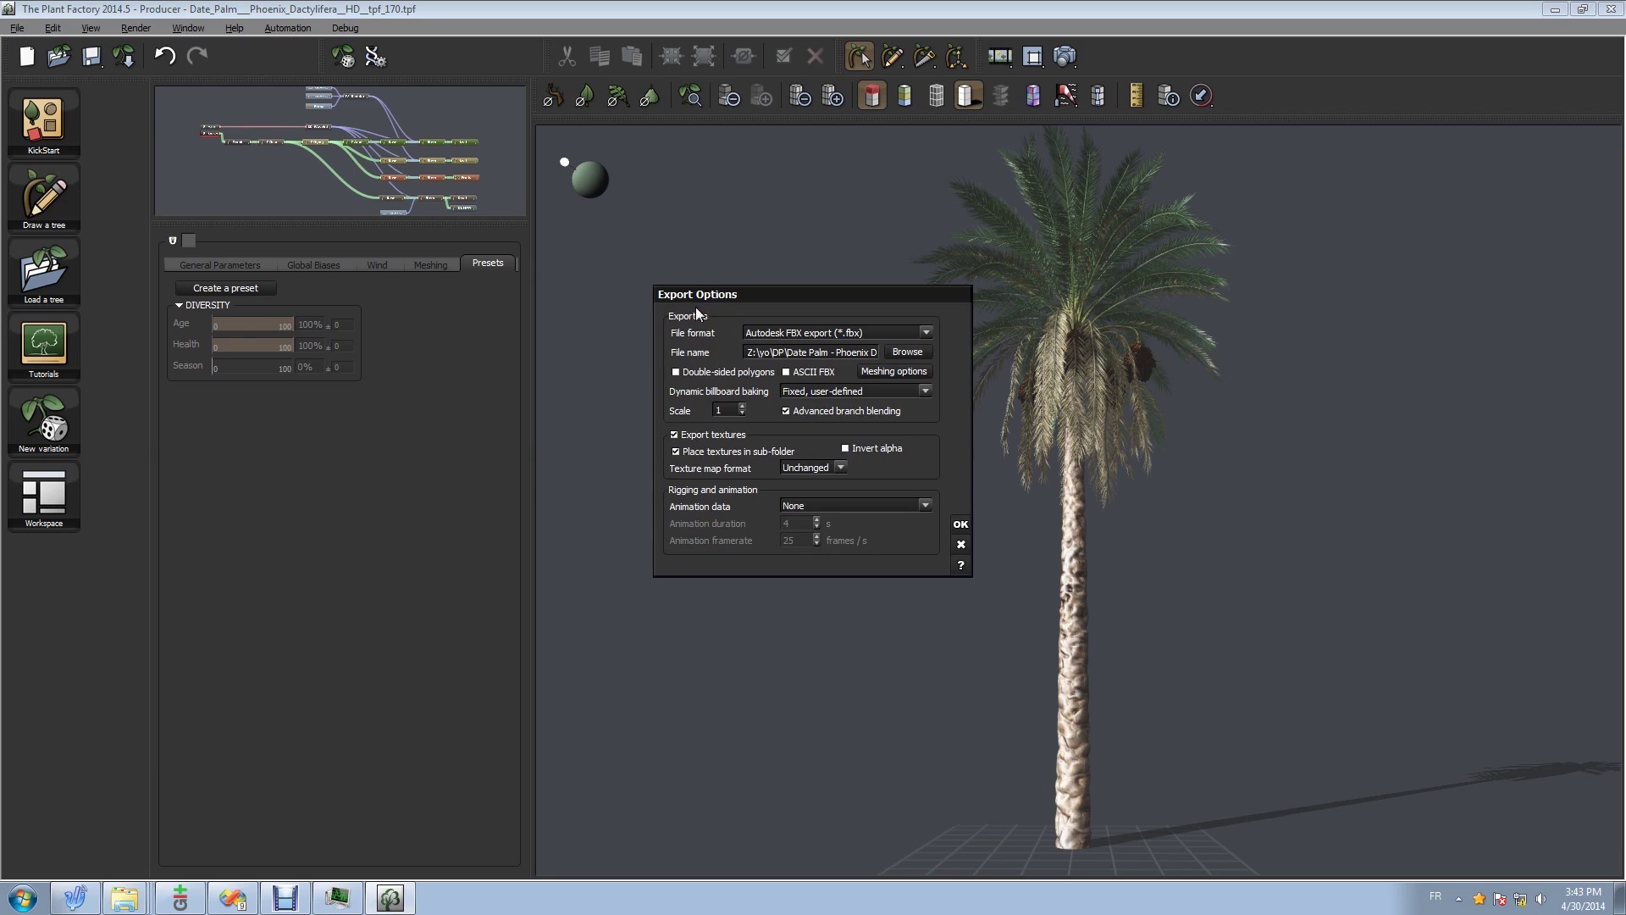
pyautogui.click(925, 332)
pyautogui.click(961, 460)
pyautogui.click(925, 506)
pyautogui.click(913, 553)
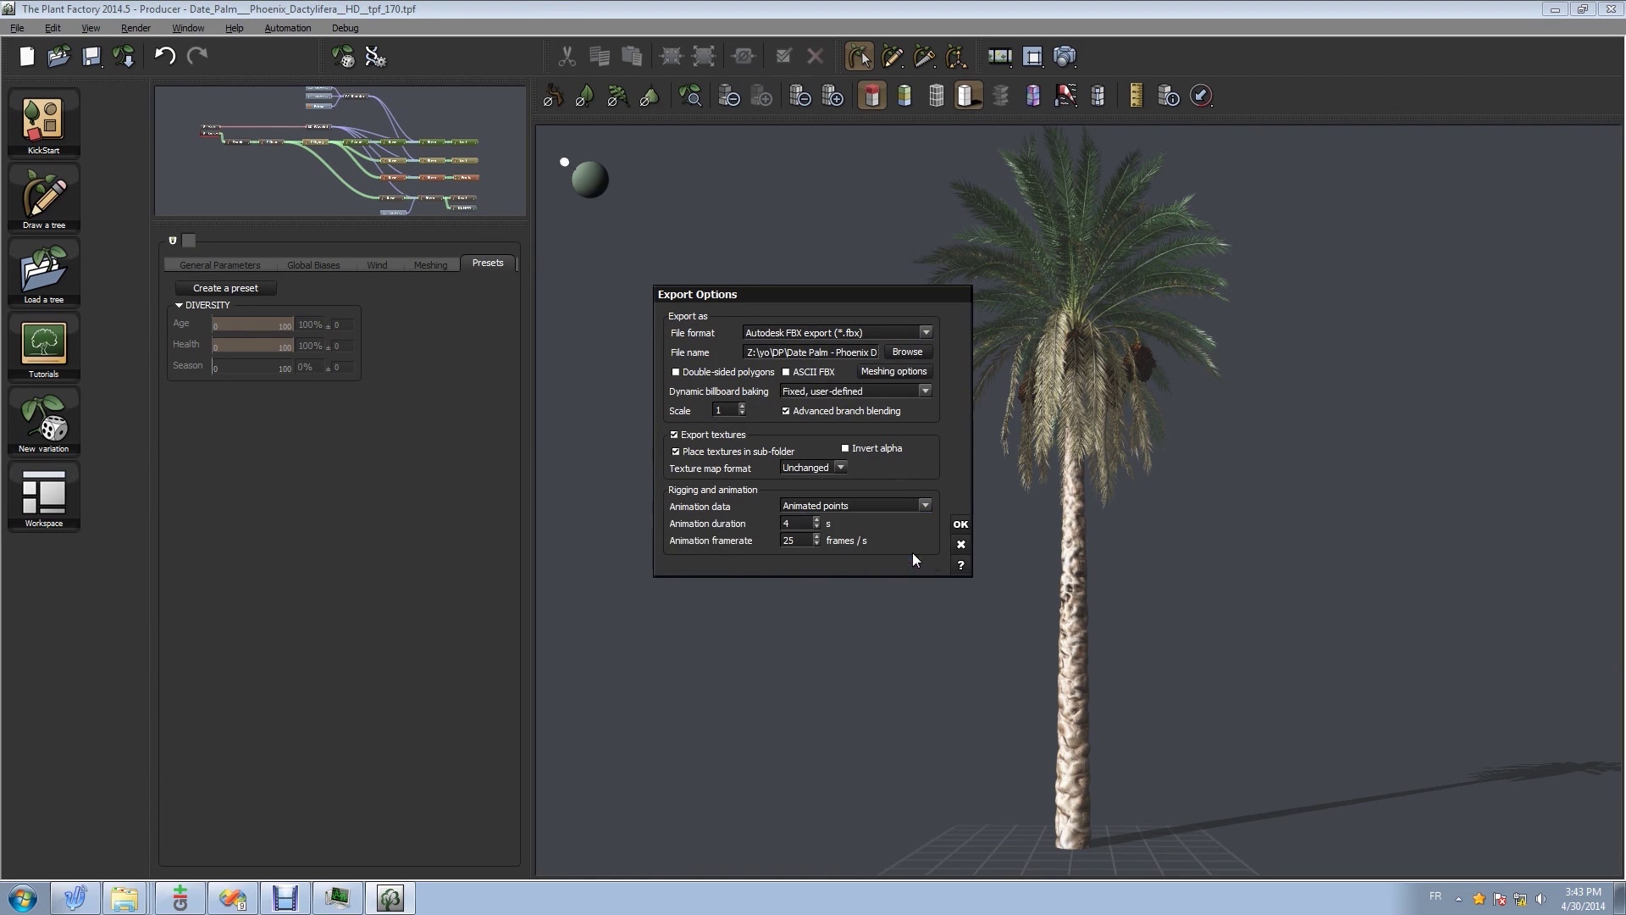
pyautogui.click(961, 524)
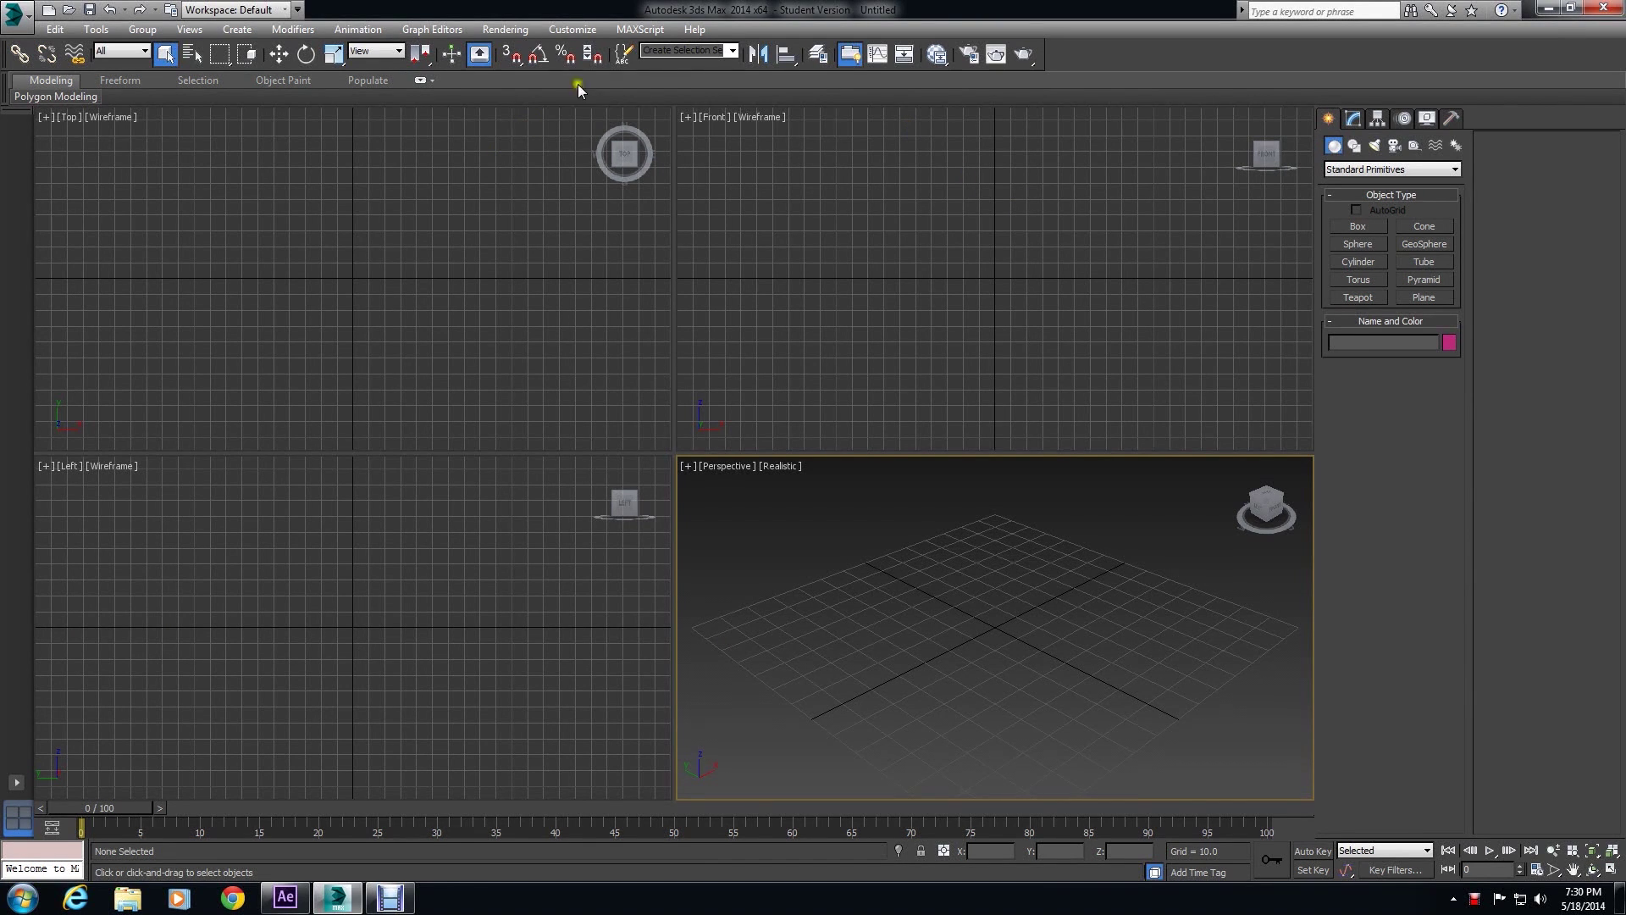
# Run the 3ds_Max_Importers script from the scripts folder to open the TPF Importers utility.
pyautogui.click(639, 29)
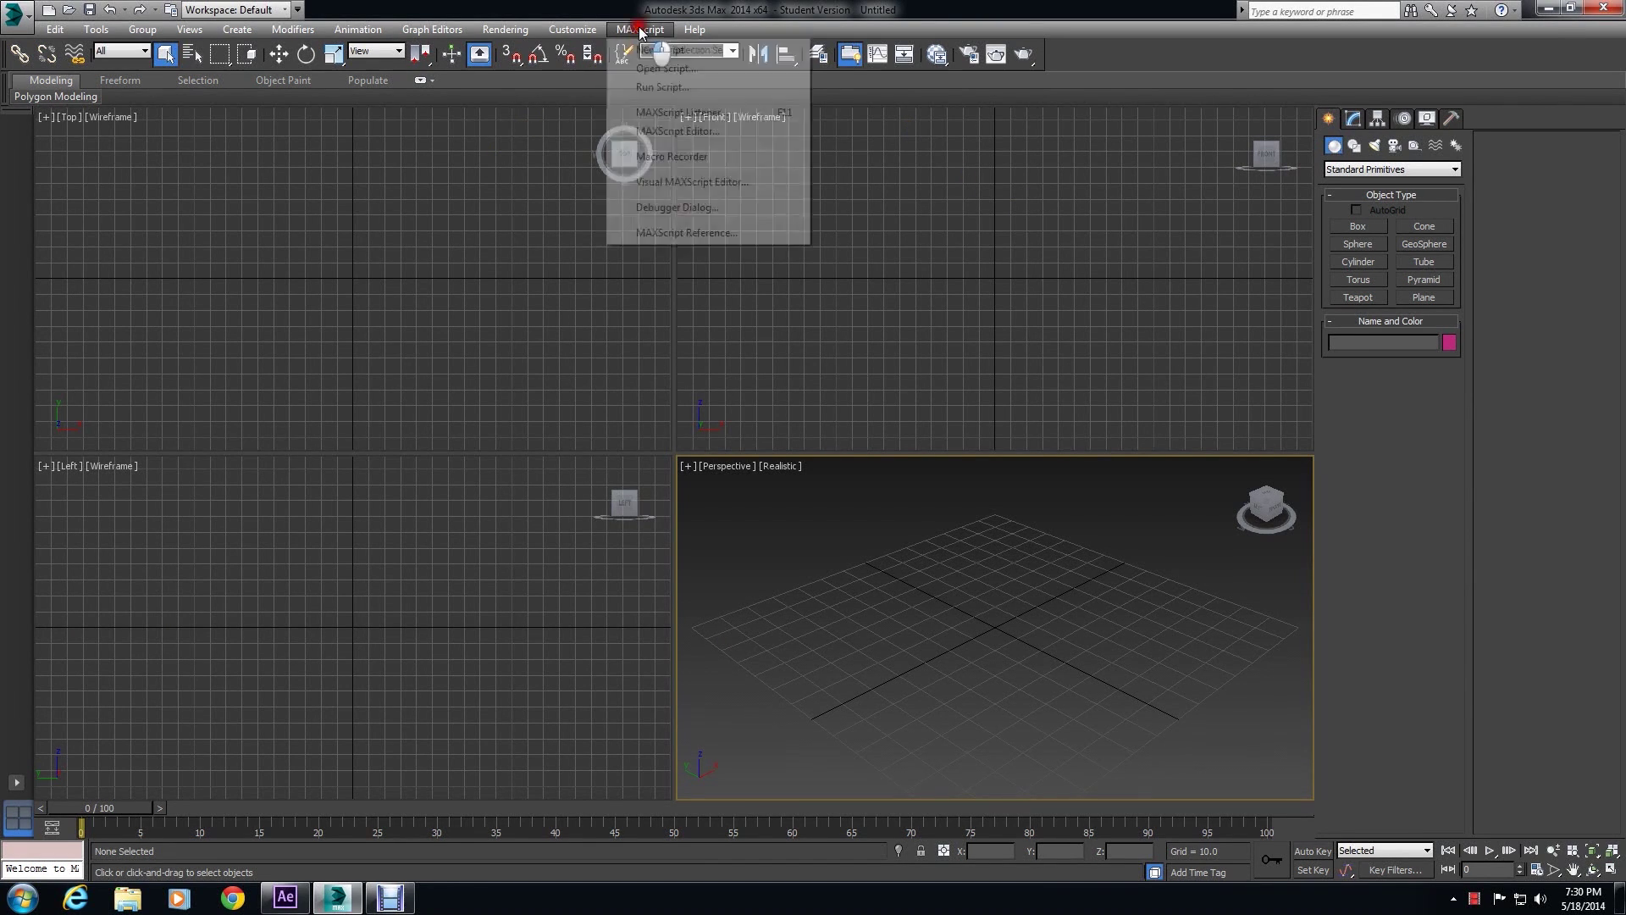
pyautogui.click(648, 91)
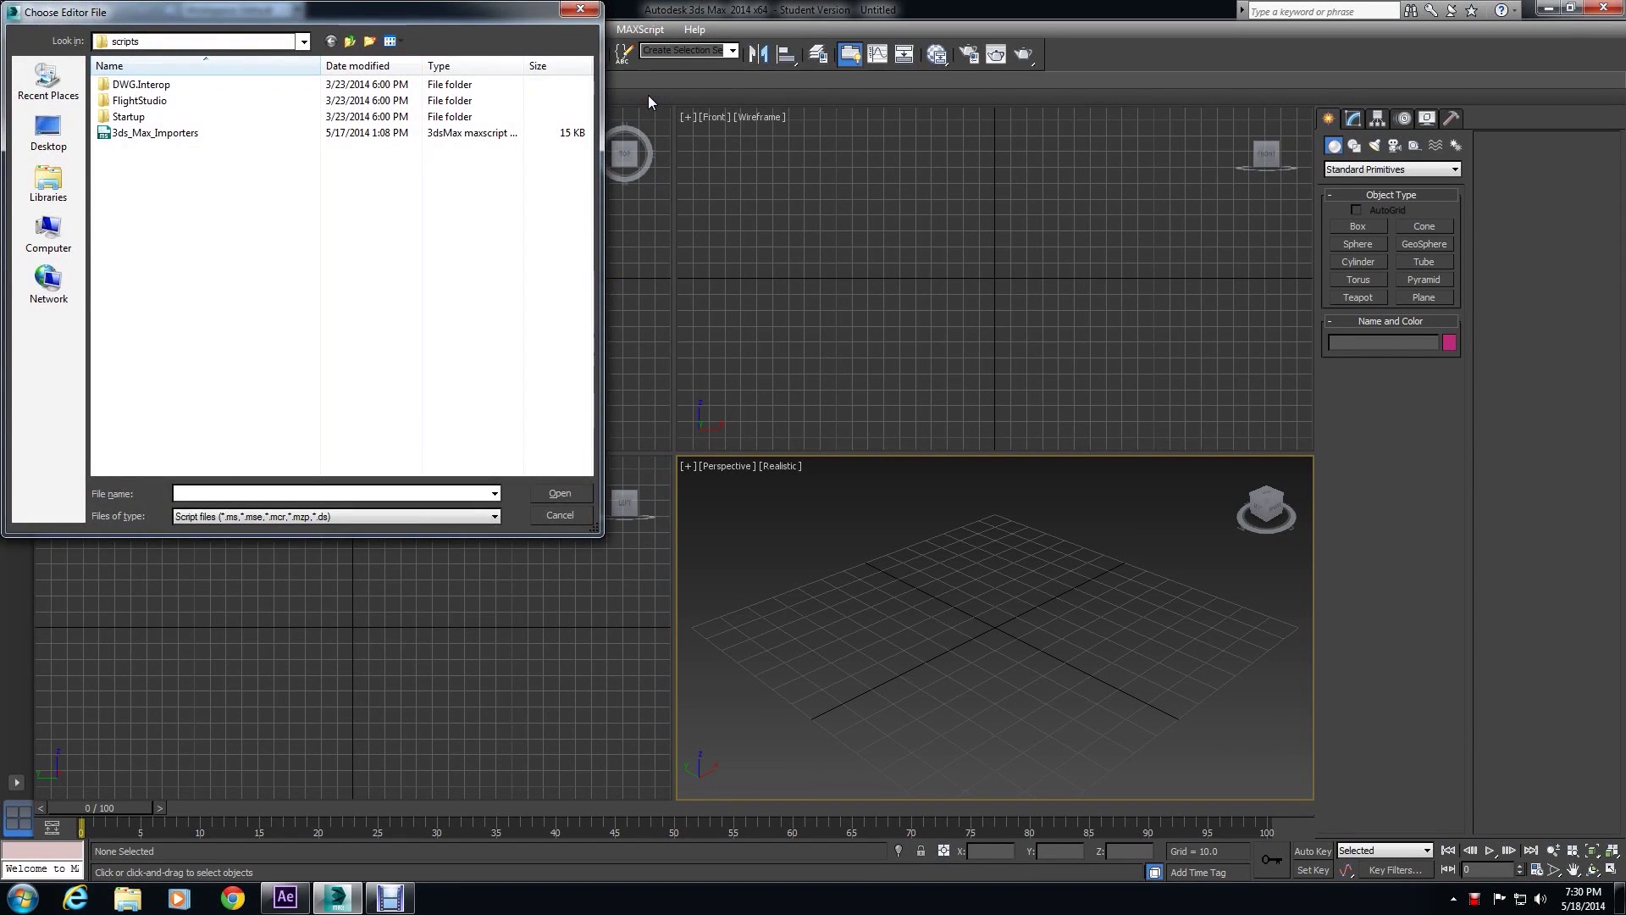
pyautogui.click(449, 135)
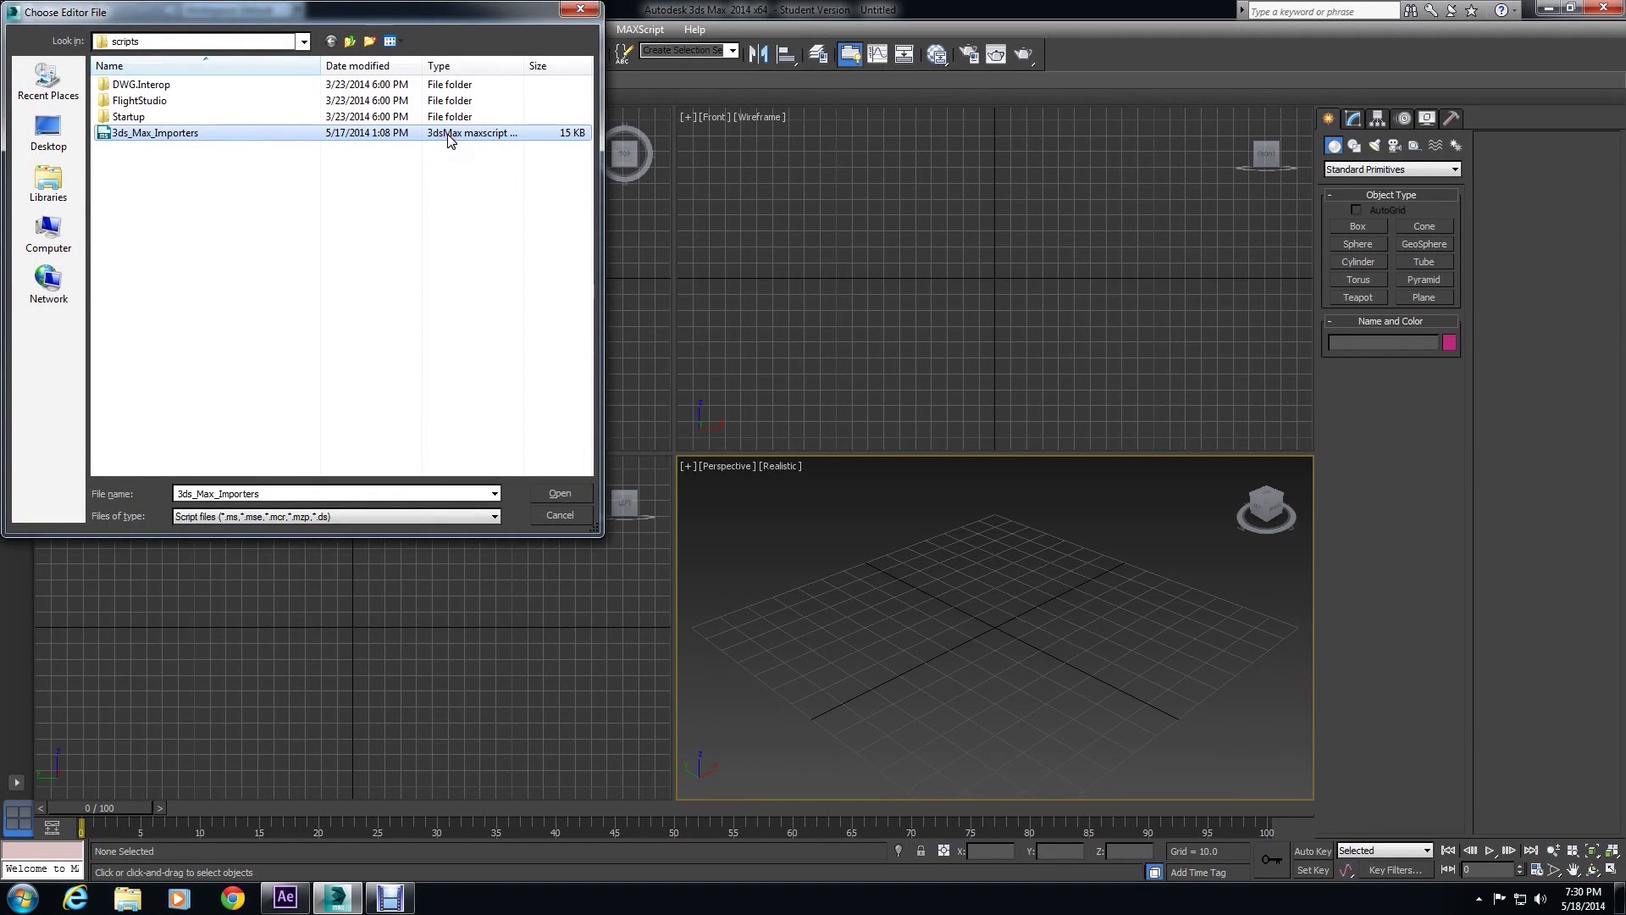
pyautogui.click(554, 493)
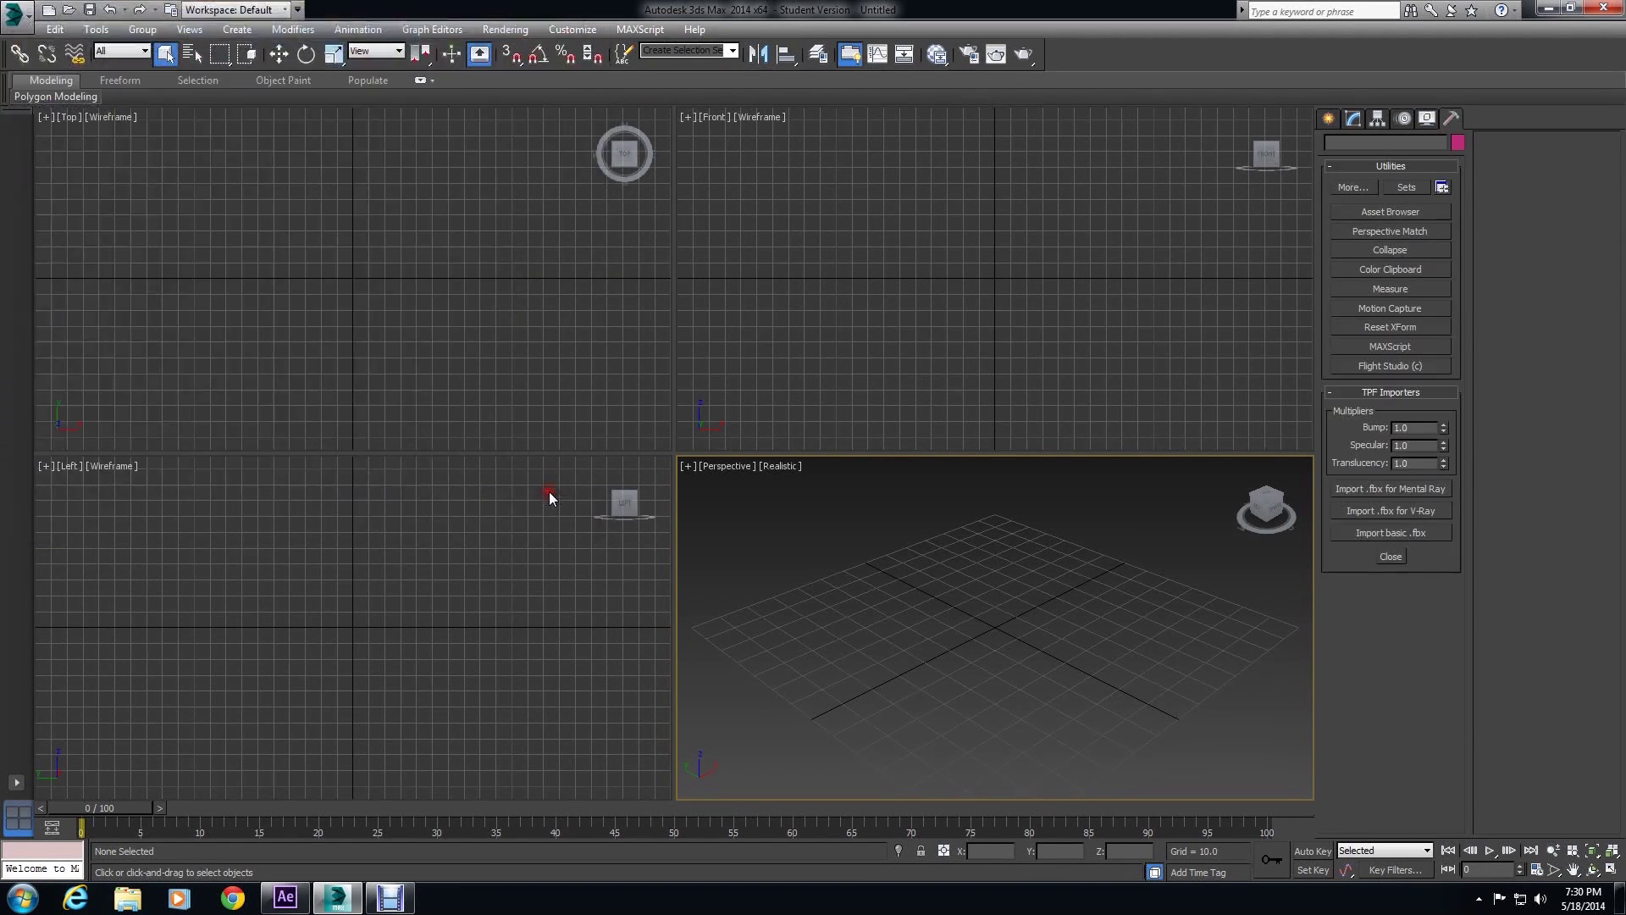
# Import 'Date Palm - Phoenix Dactylifera (HD)' FBX via Import .fbx for Mental Ray with default FBX settings.
pyautogui.click(1359, 488)
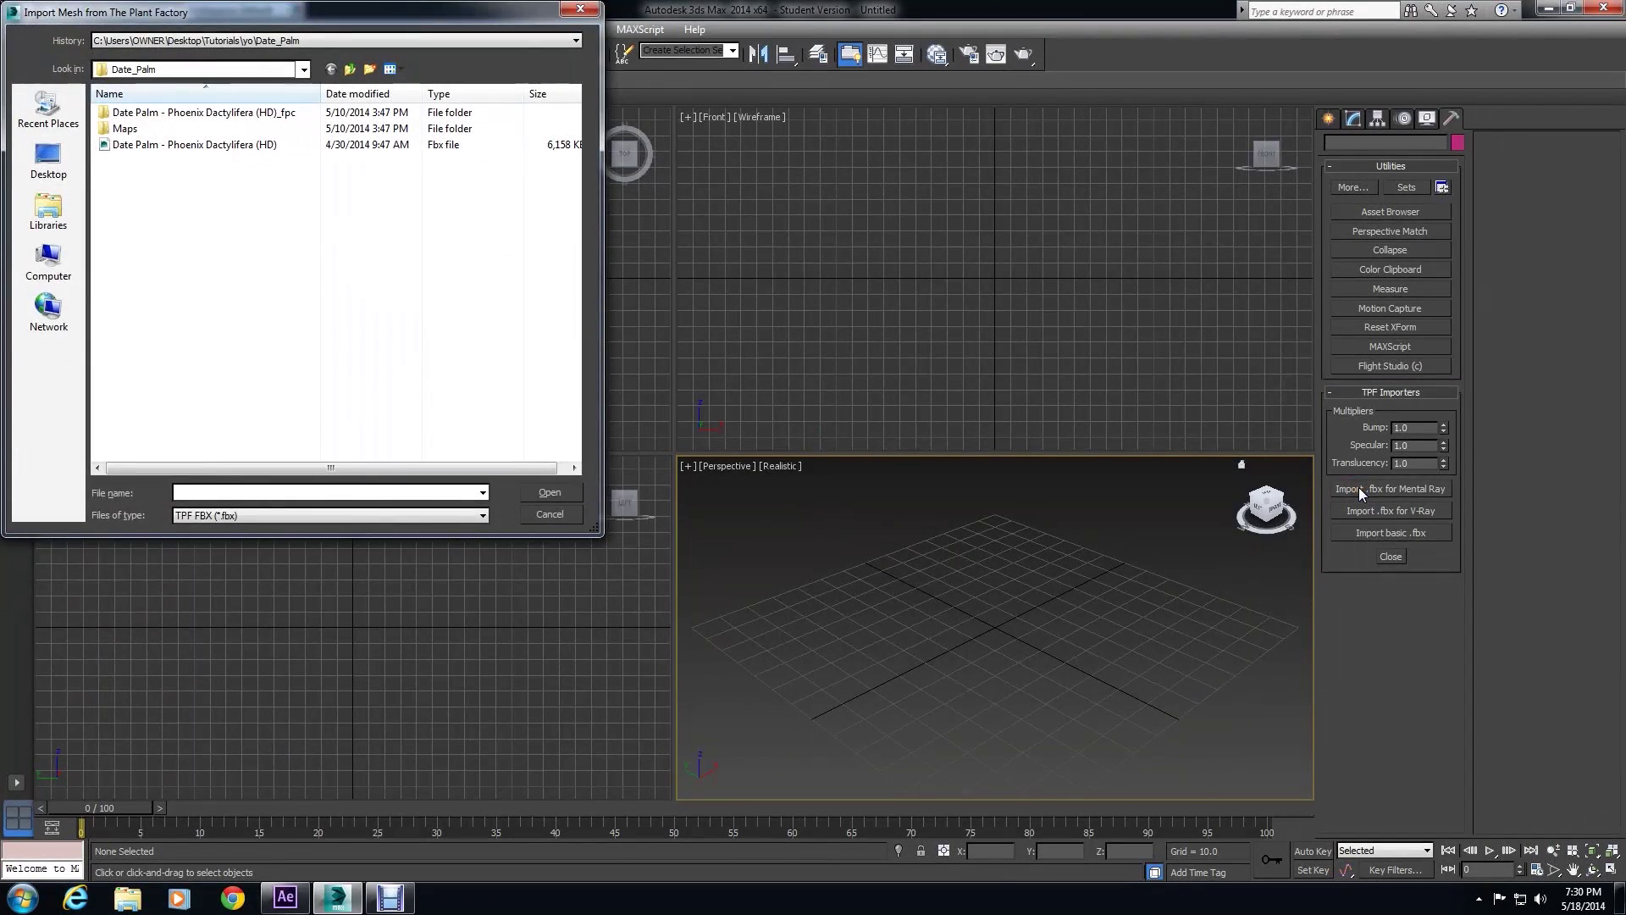
pyautogui.click(140, 145)
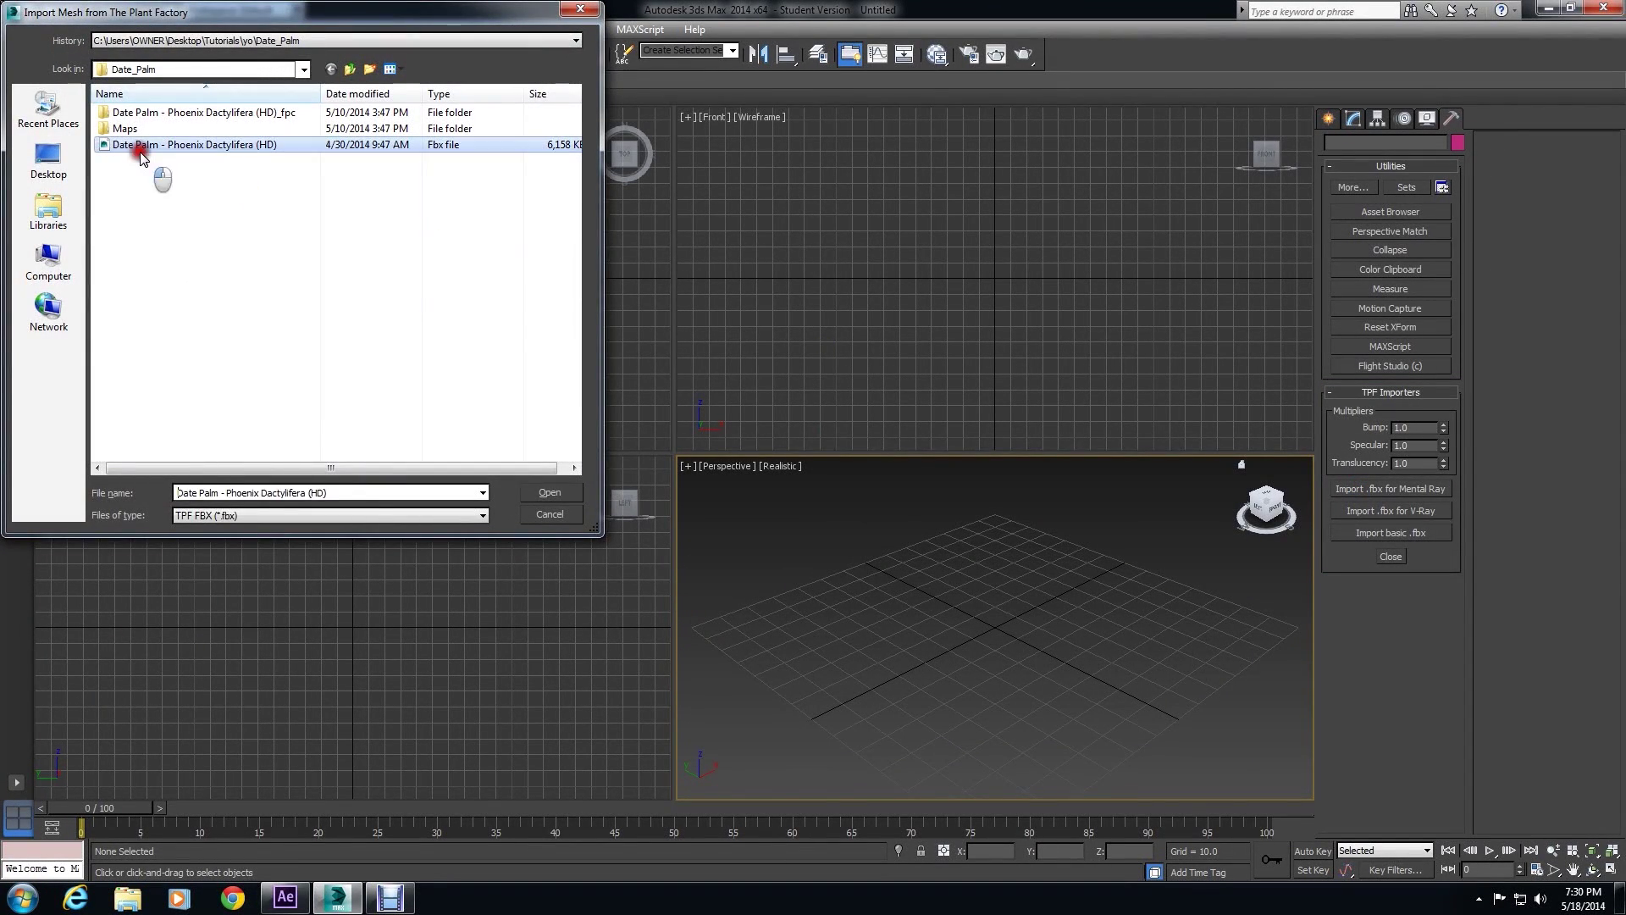
pyautogui.click(572, 496)
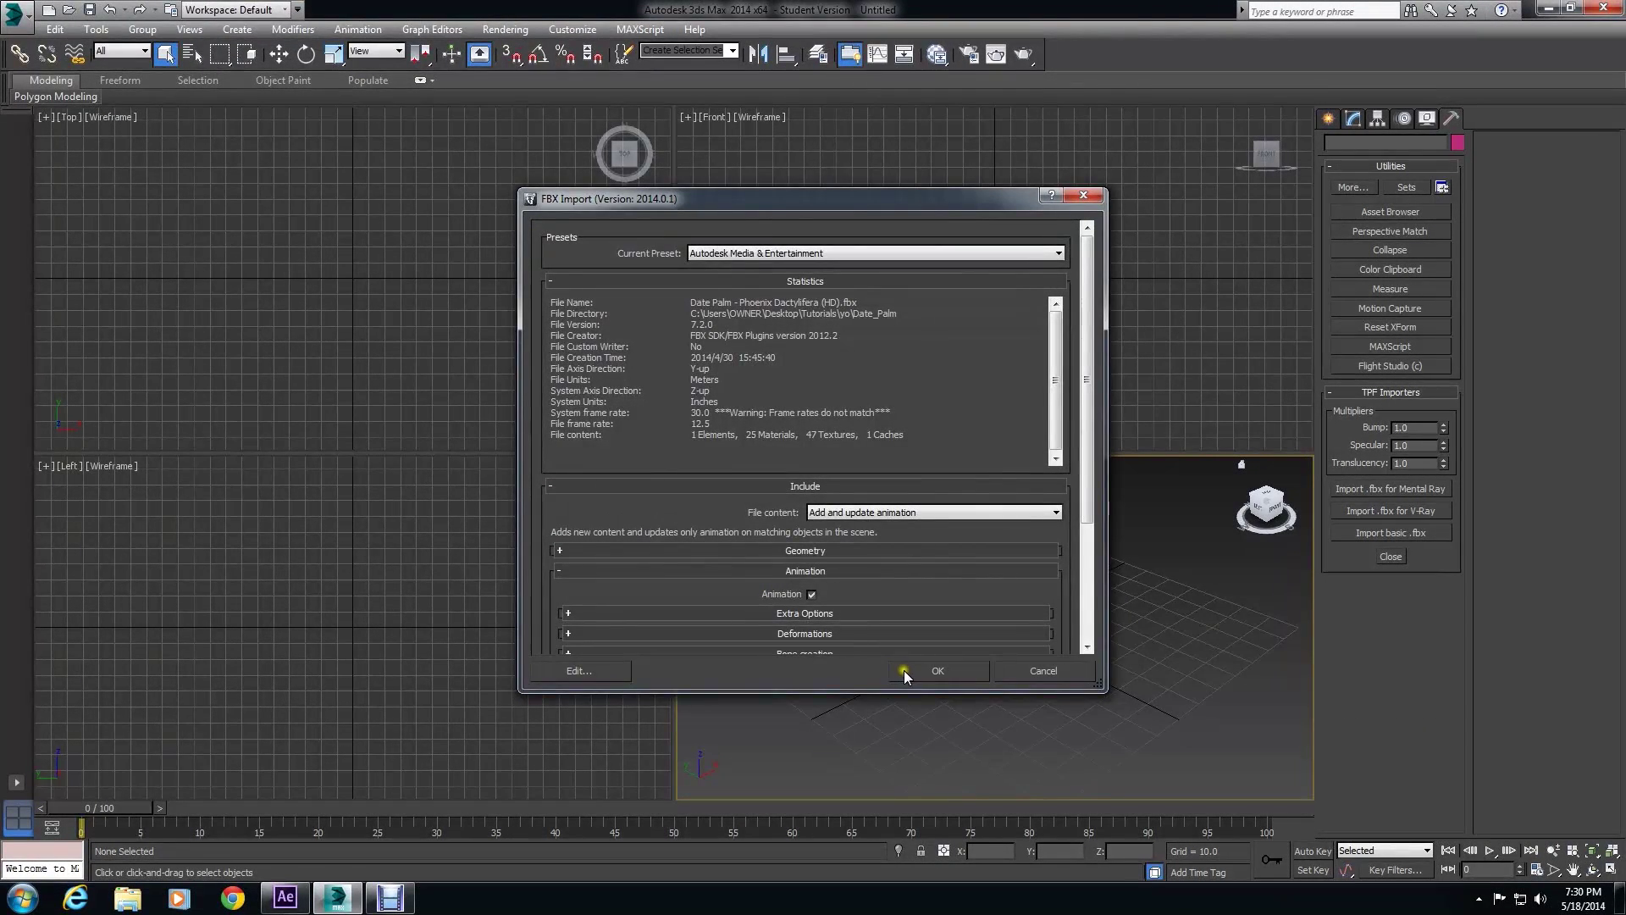
pyautogui.click(903, 670)
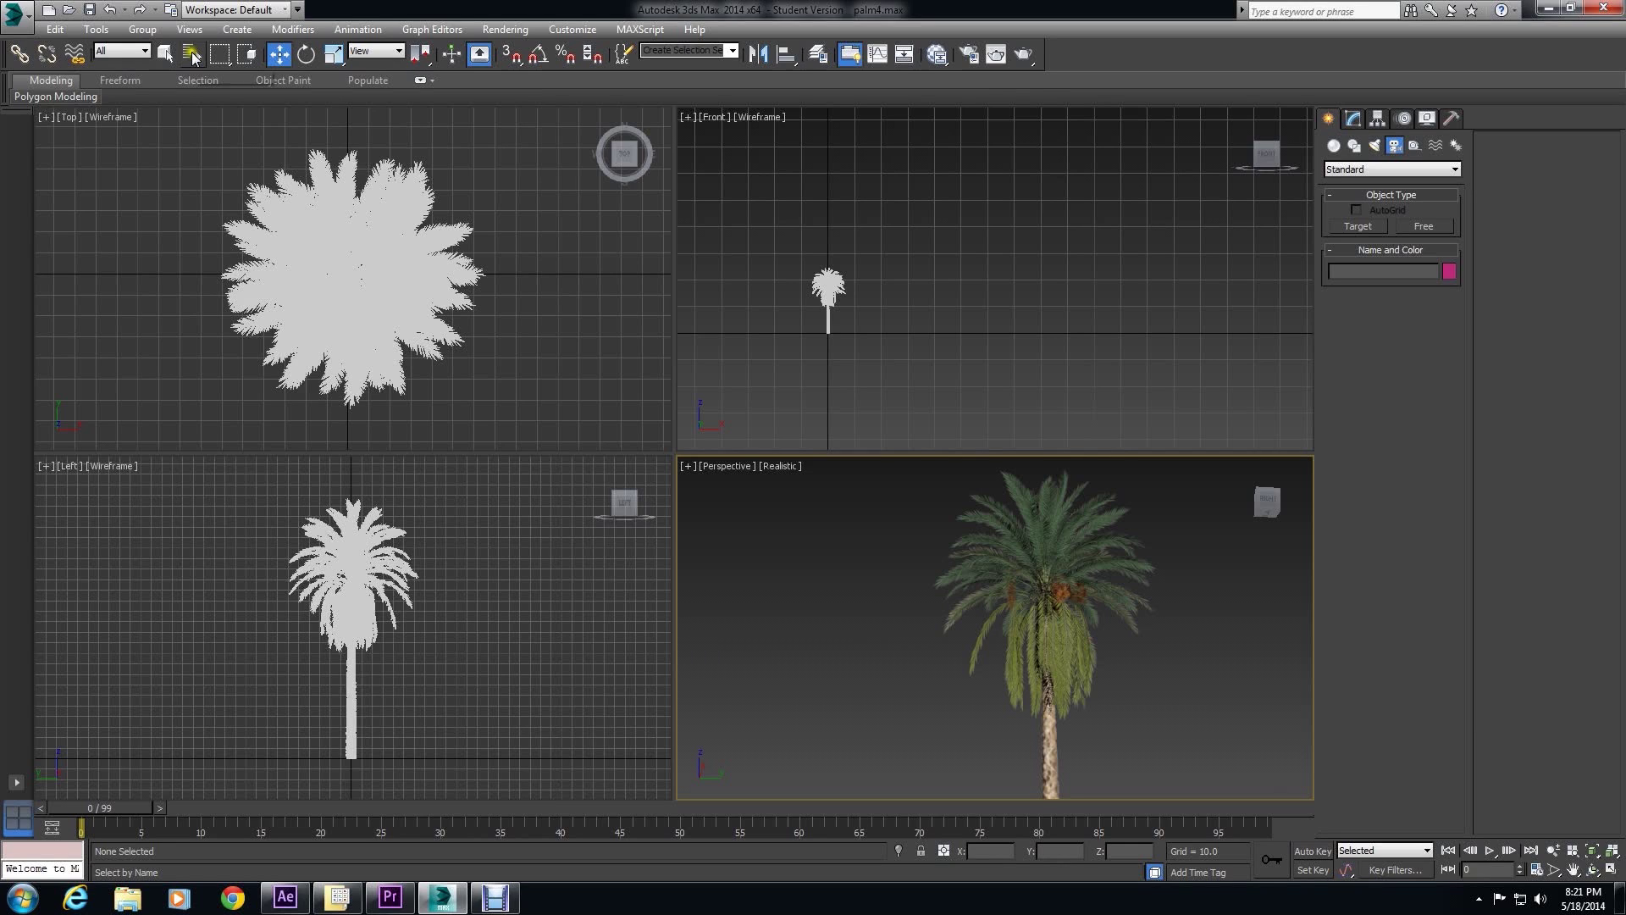
# Set the perspective viewport background to Environment Background so the blue sky appears.
pyautogui.click(188, 32)
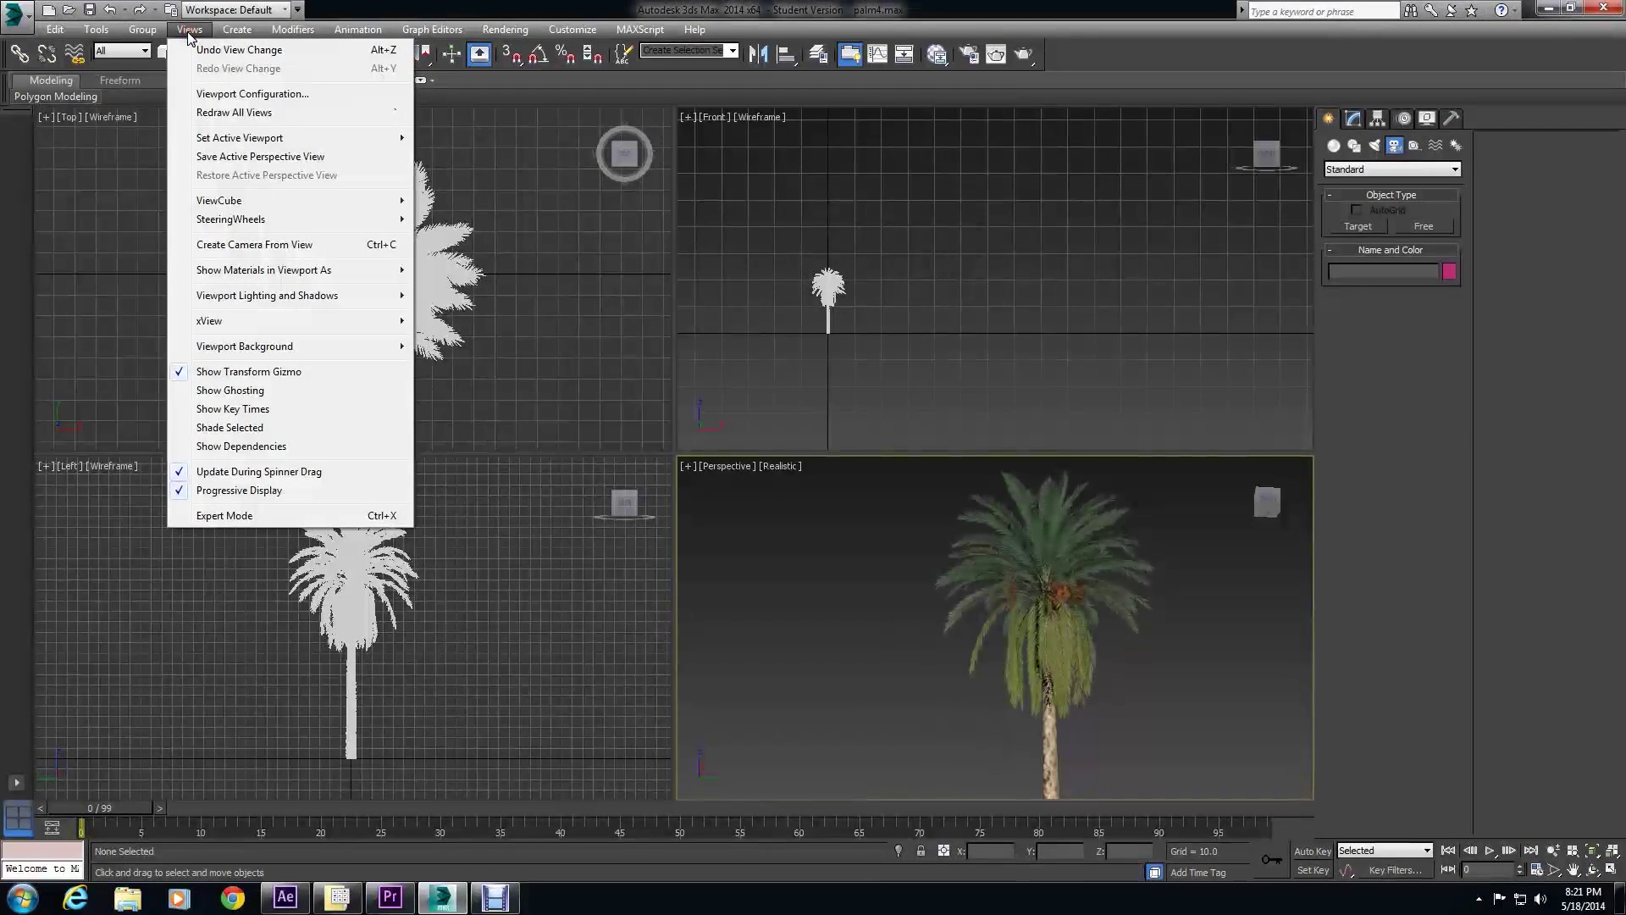
pyautogui.moveTo(259, 348)
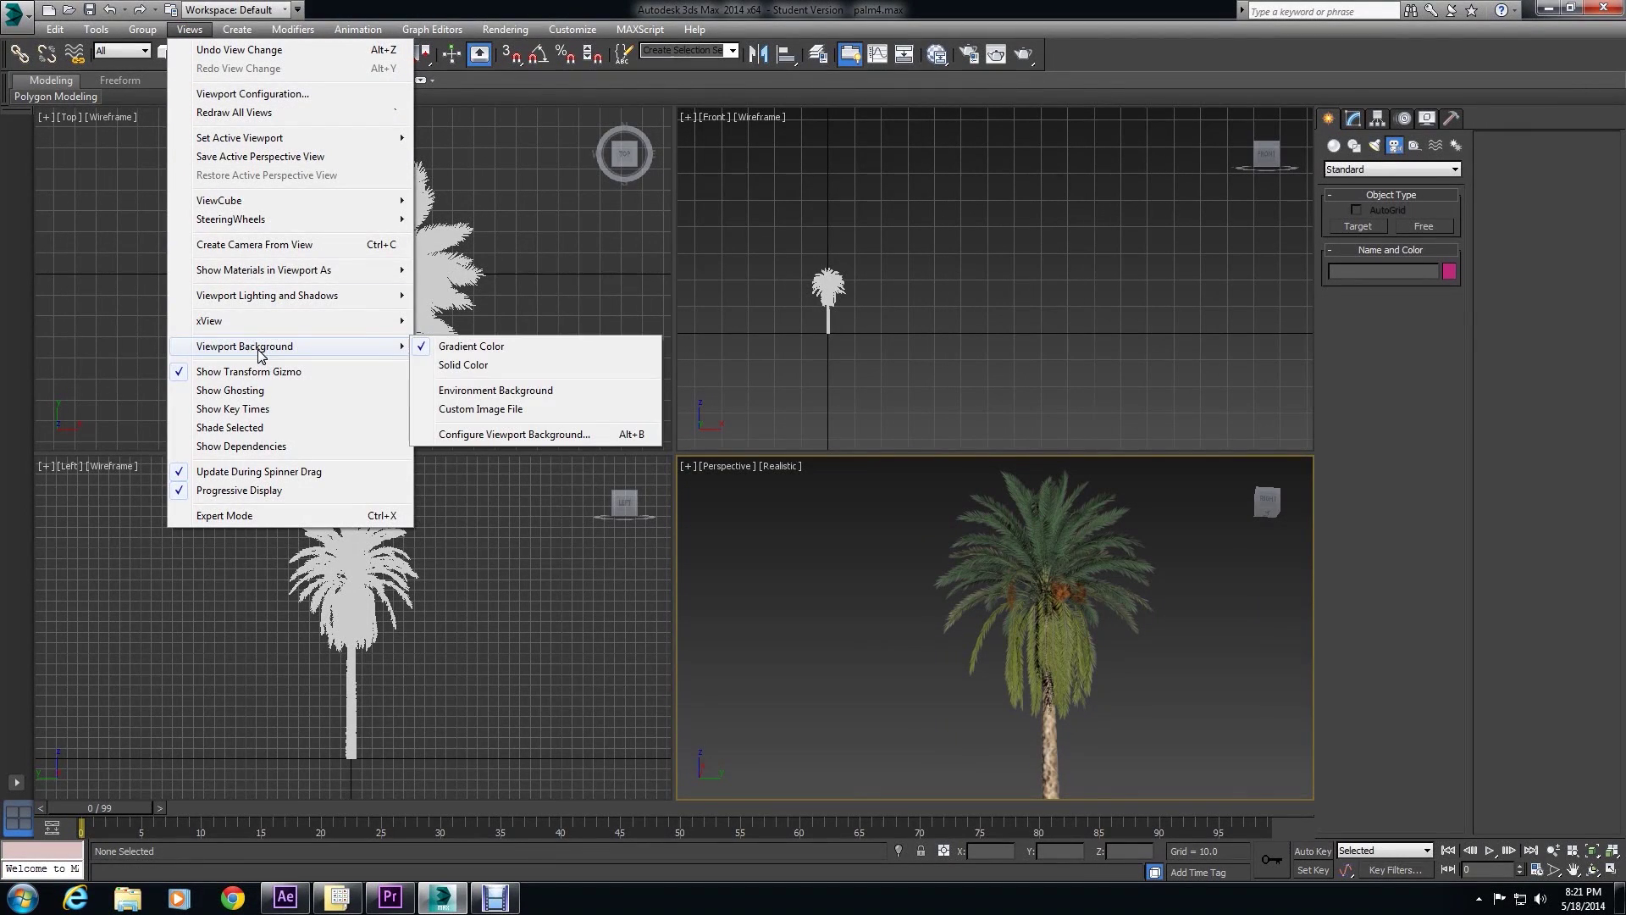
pyautogui.click(470, 395)
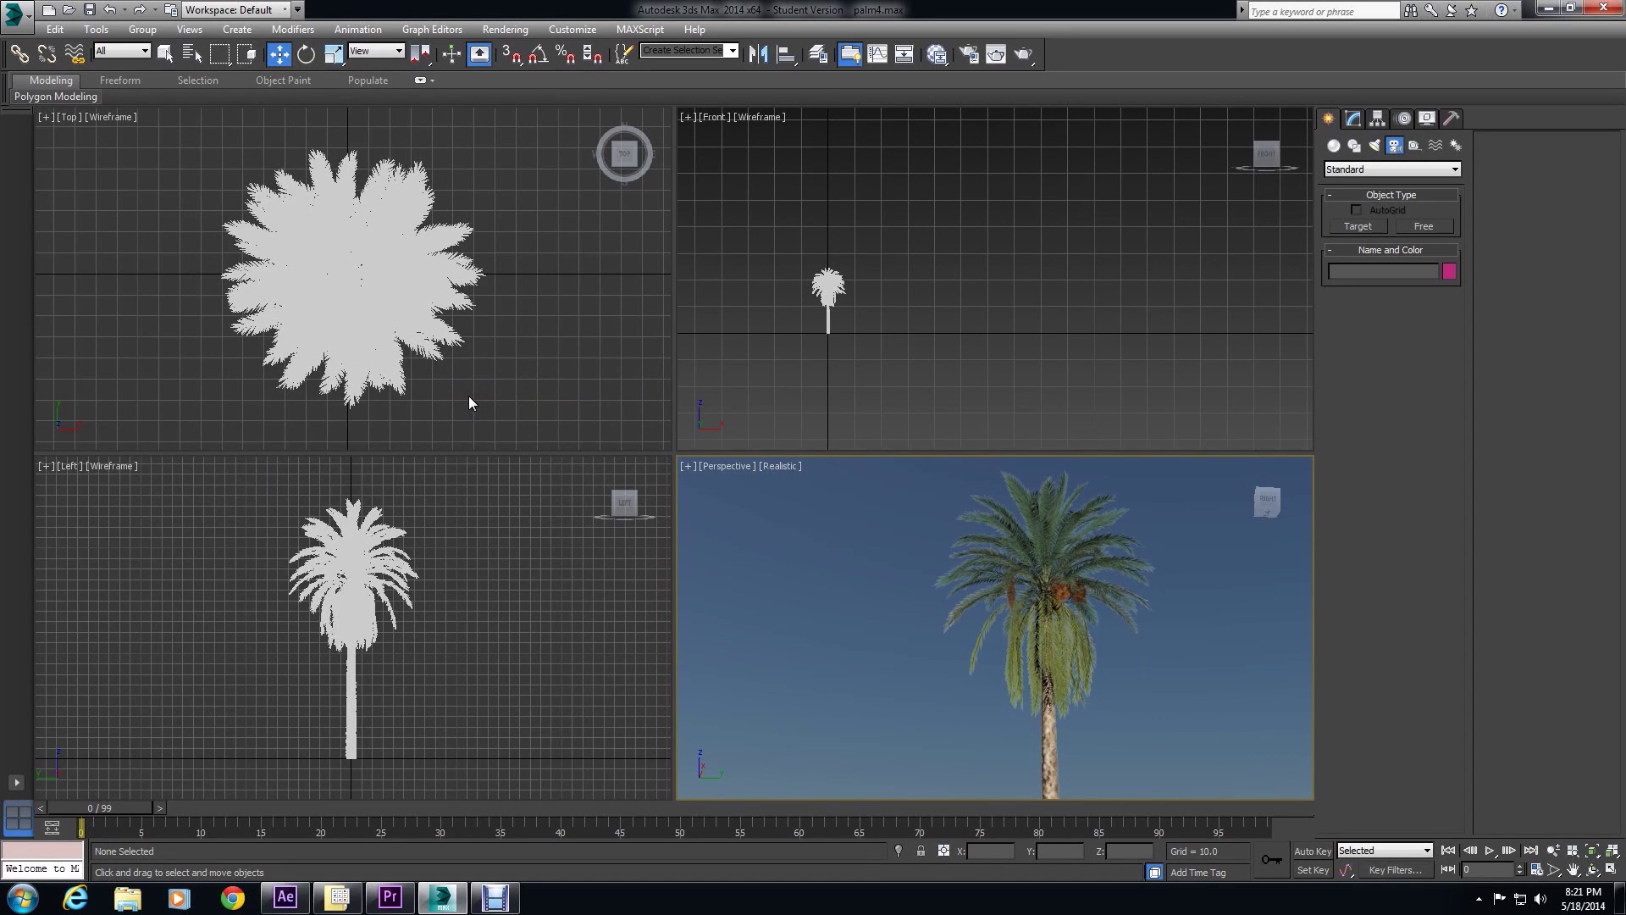
# Assign NVIDIA mental ray as both the Production and Material Editor renderer in Render Setup.
pyautogui.click(507, 31)
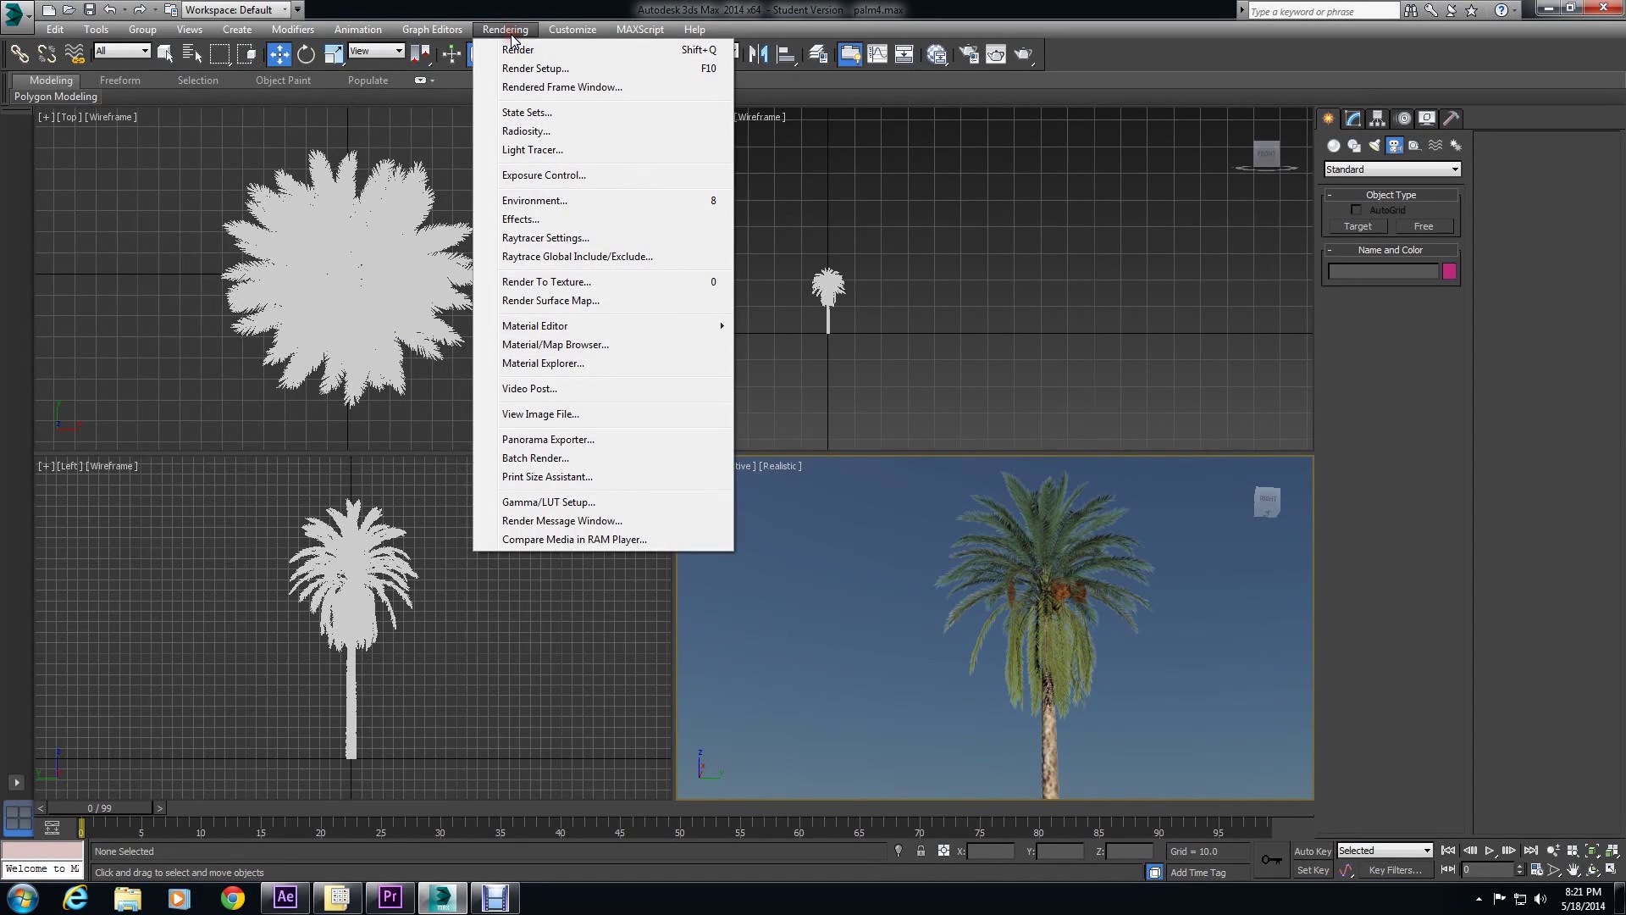
pyautogui.click(519, 68)
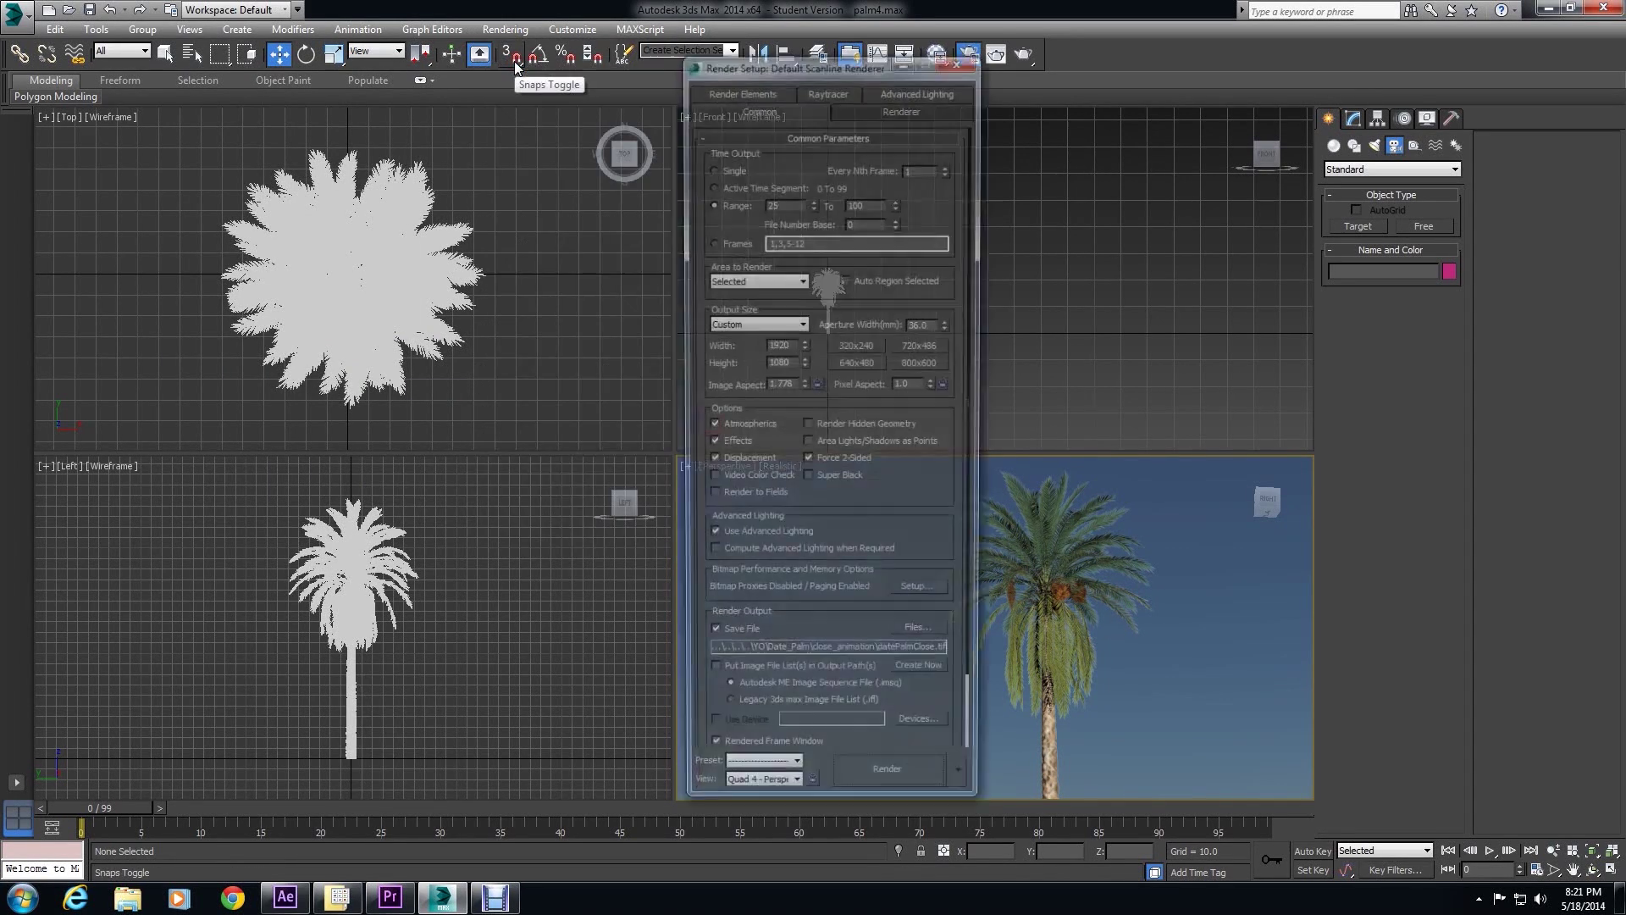
pyautogui.scroll(-2, 980, 464)
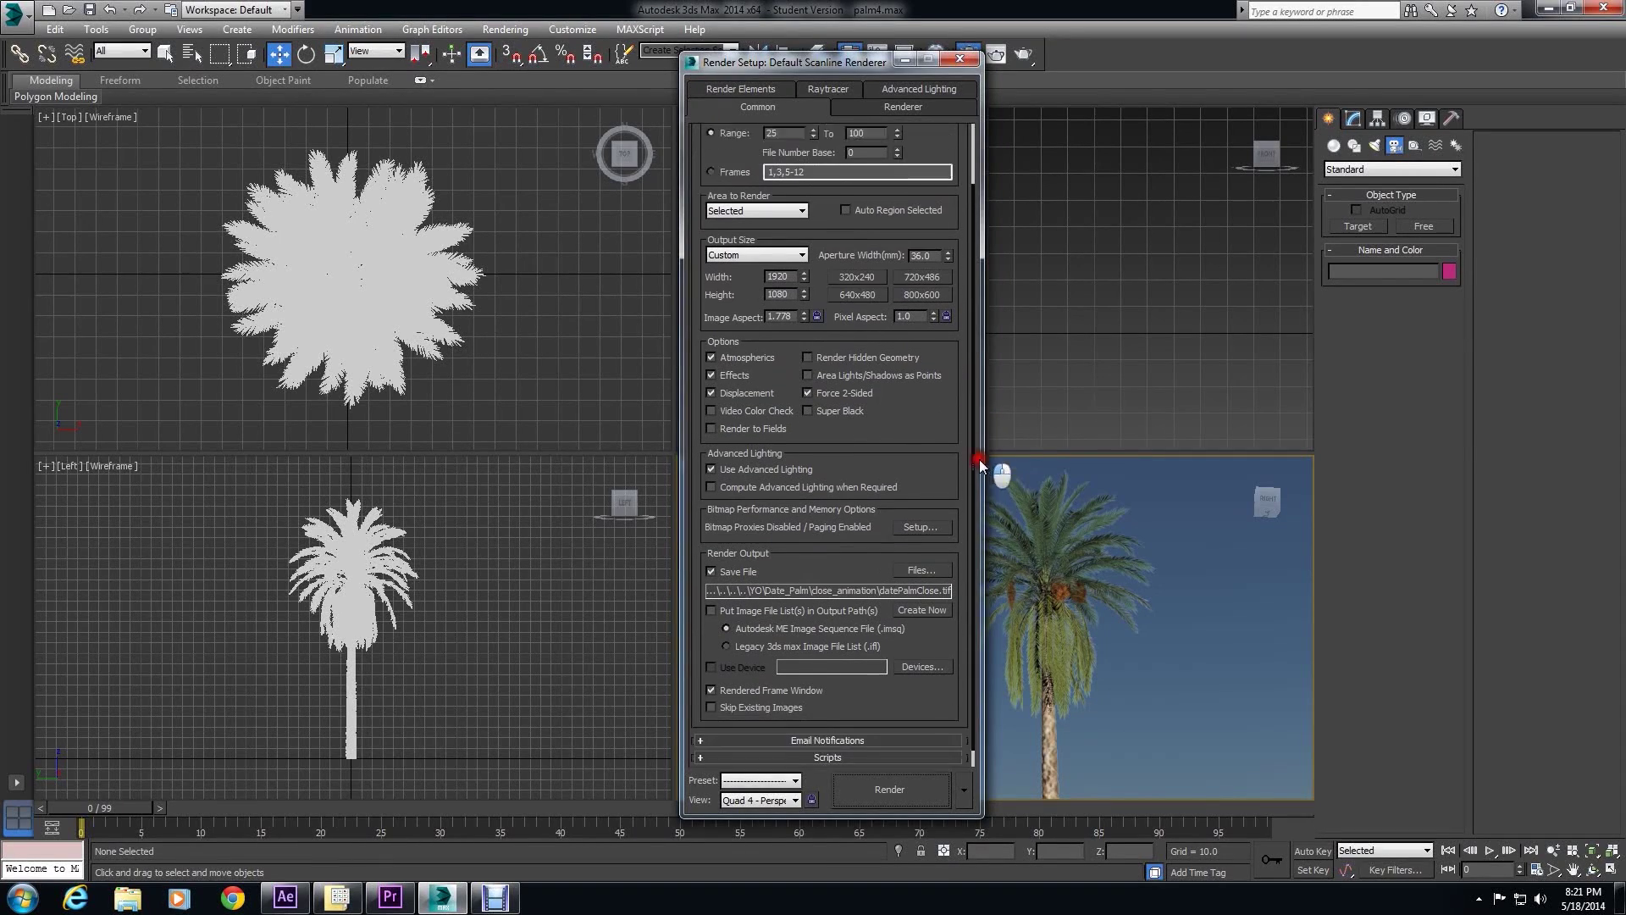
pyautogui.scroll(-1, 980, 464)
pyautogui.click(871, 756)
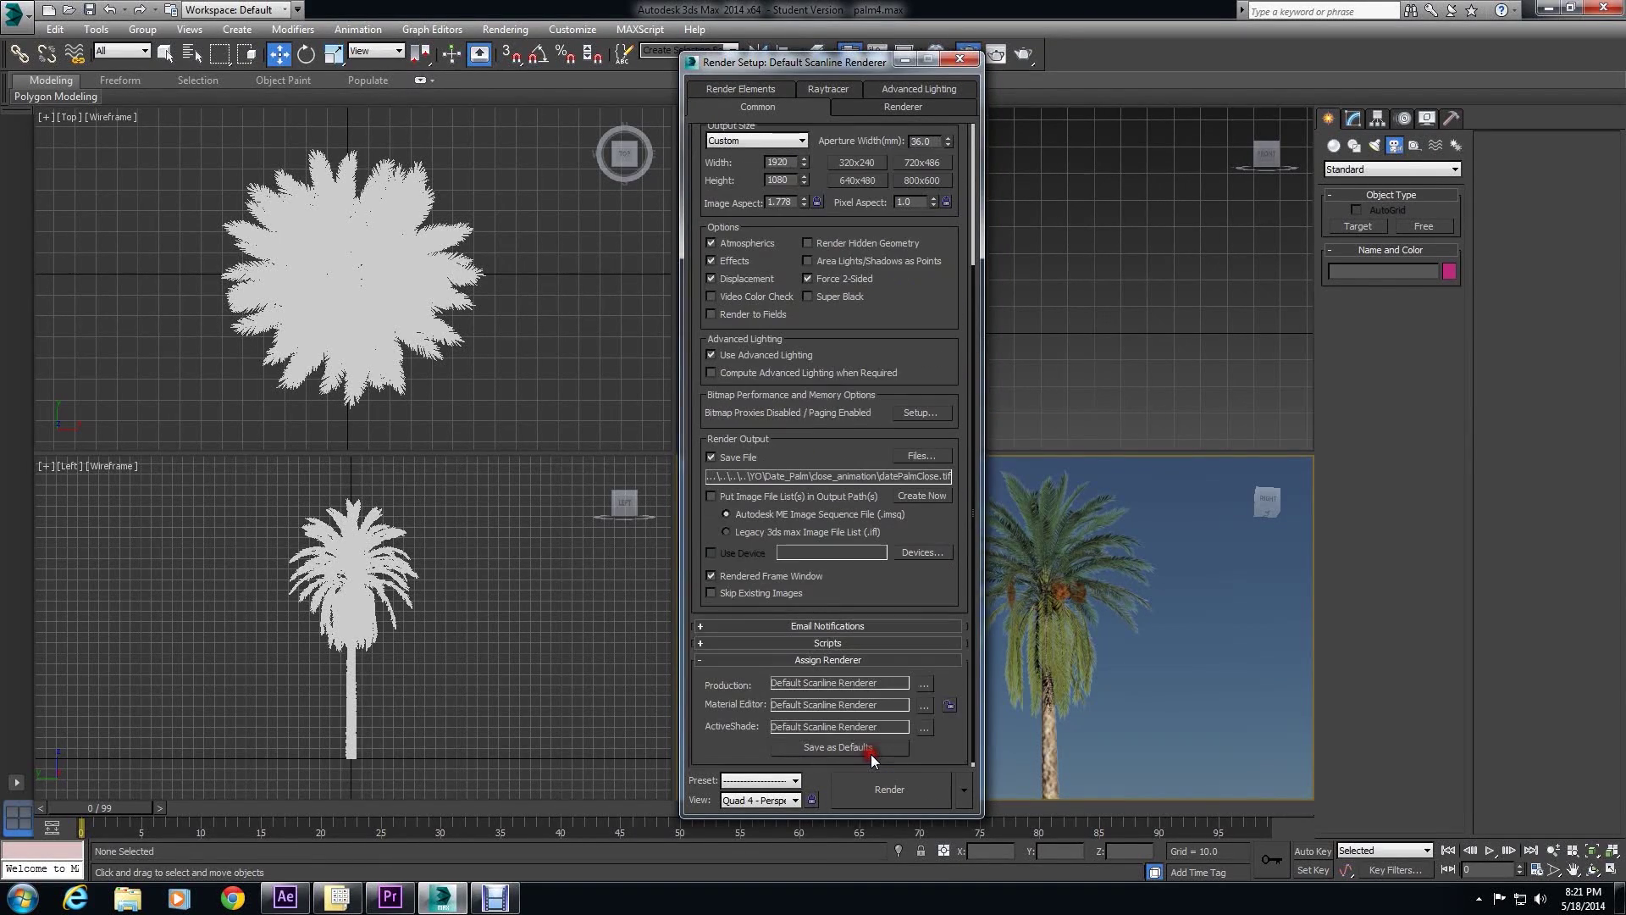
pyautogui.click(929, 683)
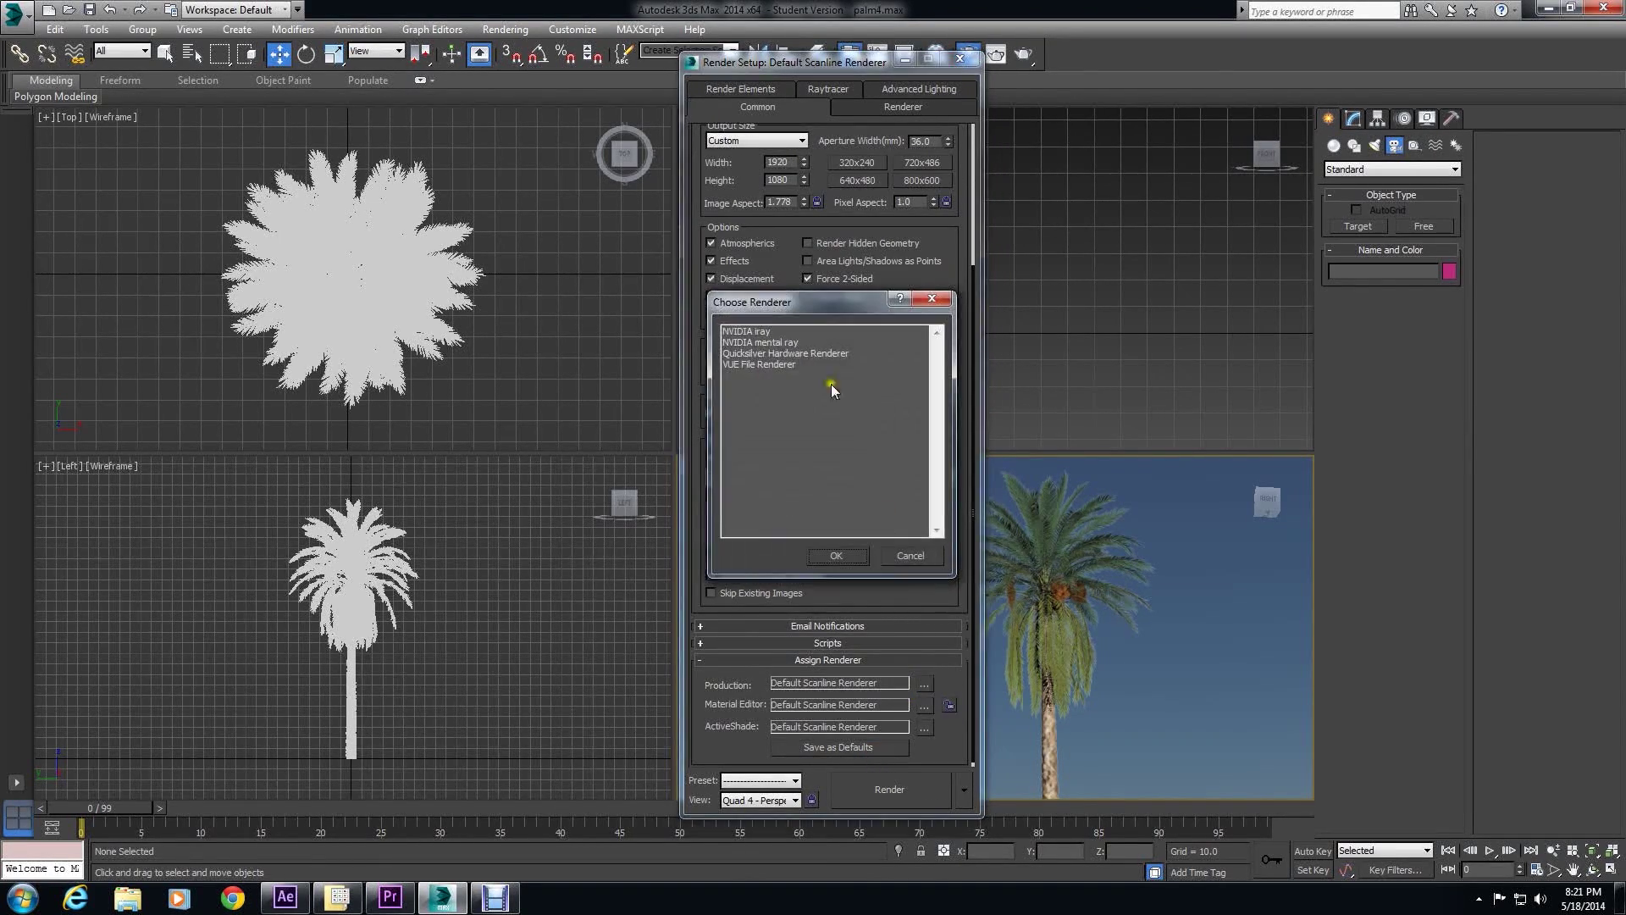
pyautogui.click(795, 343)
pyautogui.click(839, 555)
pyautogui.click(924, 706)
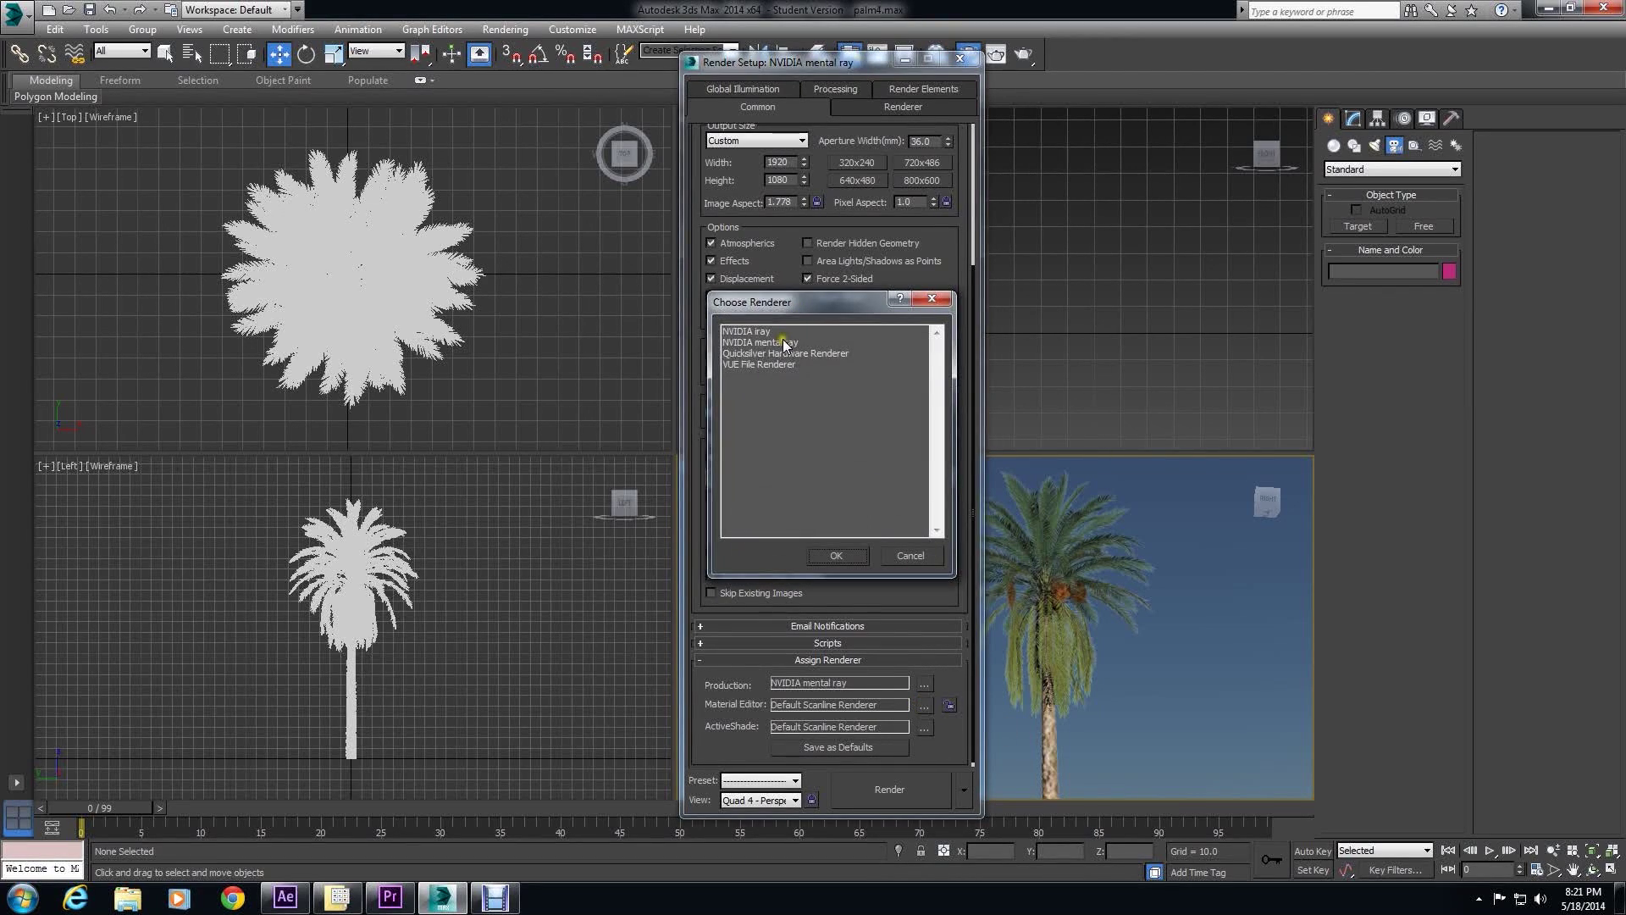
pyautogui.click(783, 338)
pyautogui.click(841, 555)
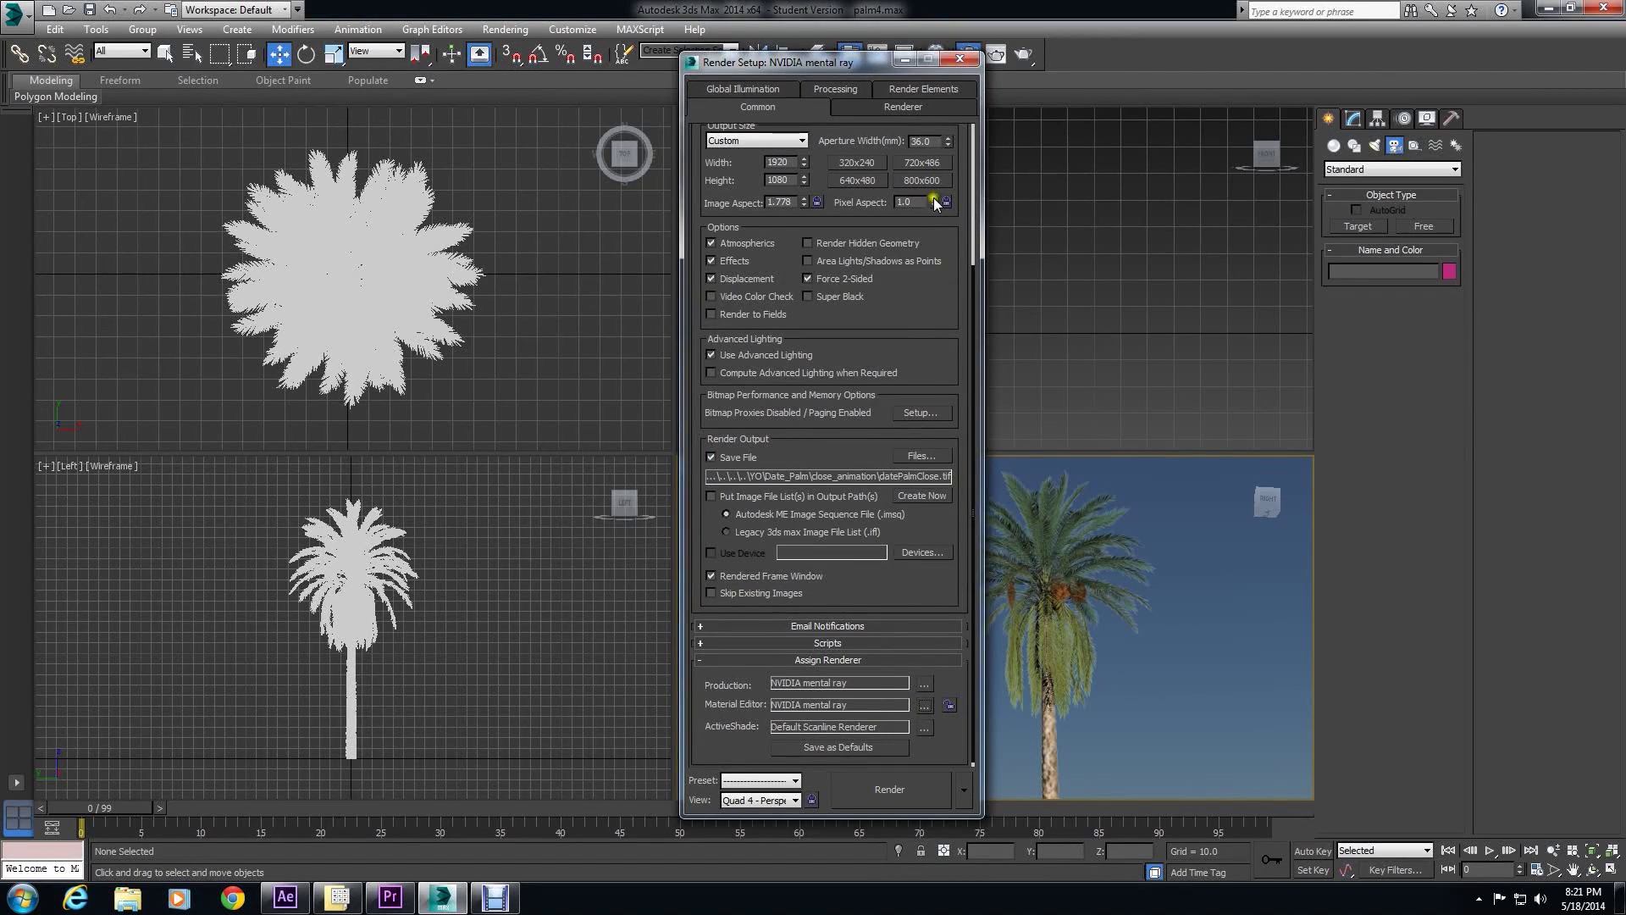
pyautogui.click(958, 63)
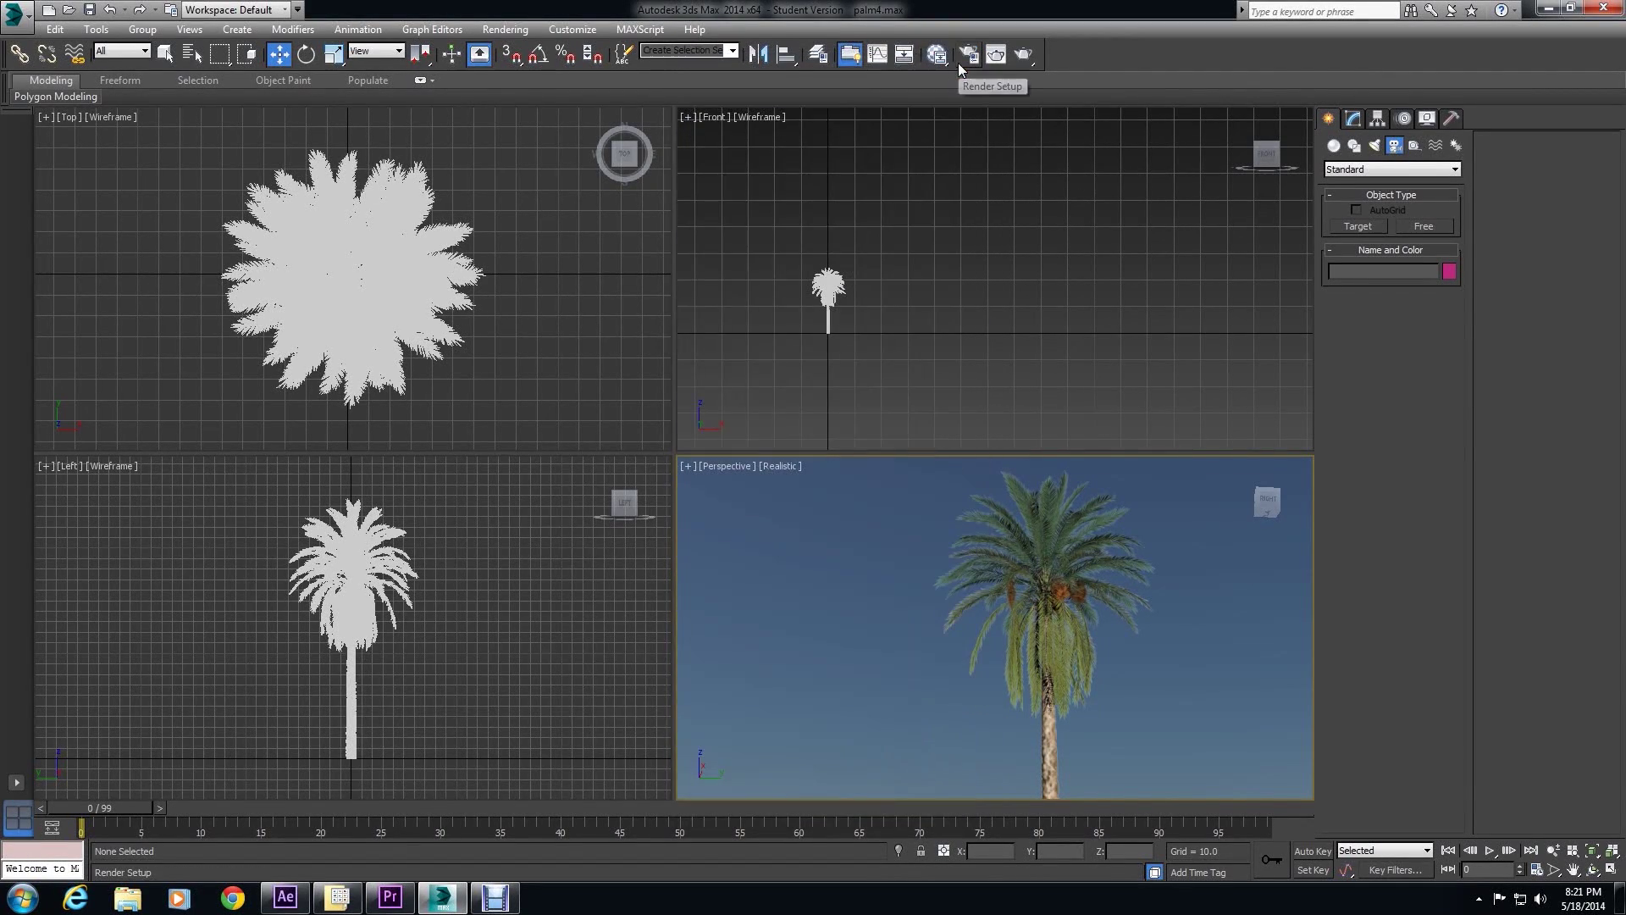
# Create a daylight system at the palm in the Top view and set its time to 9 o'clock.
pyautogui.click(239, 30)
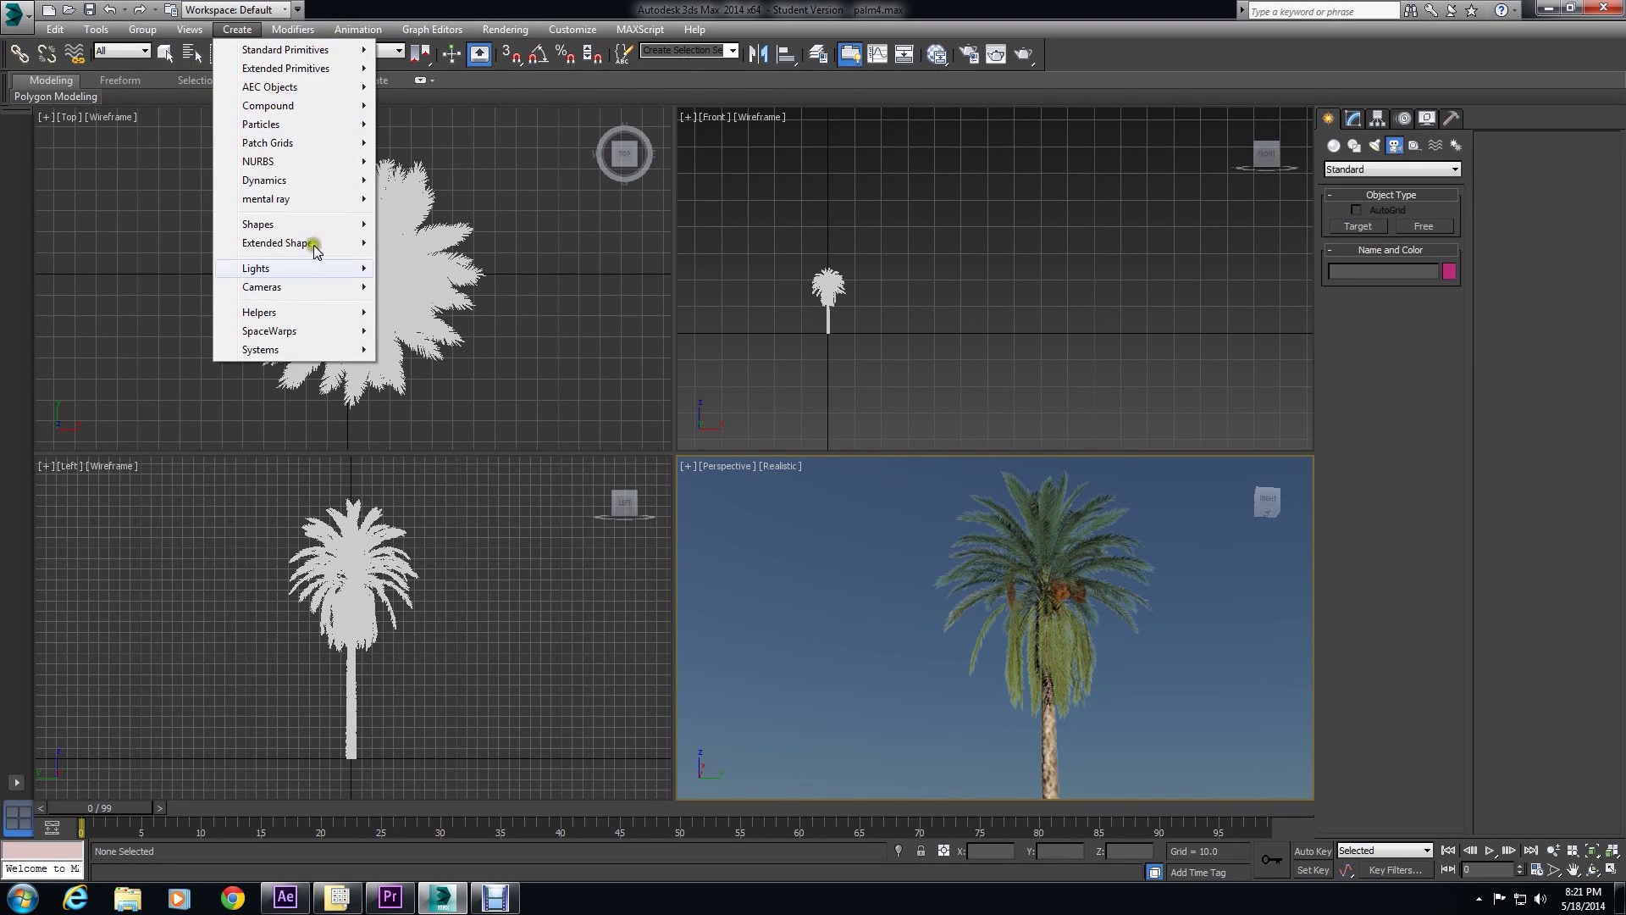
pyautogui.click(353, 354)
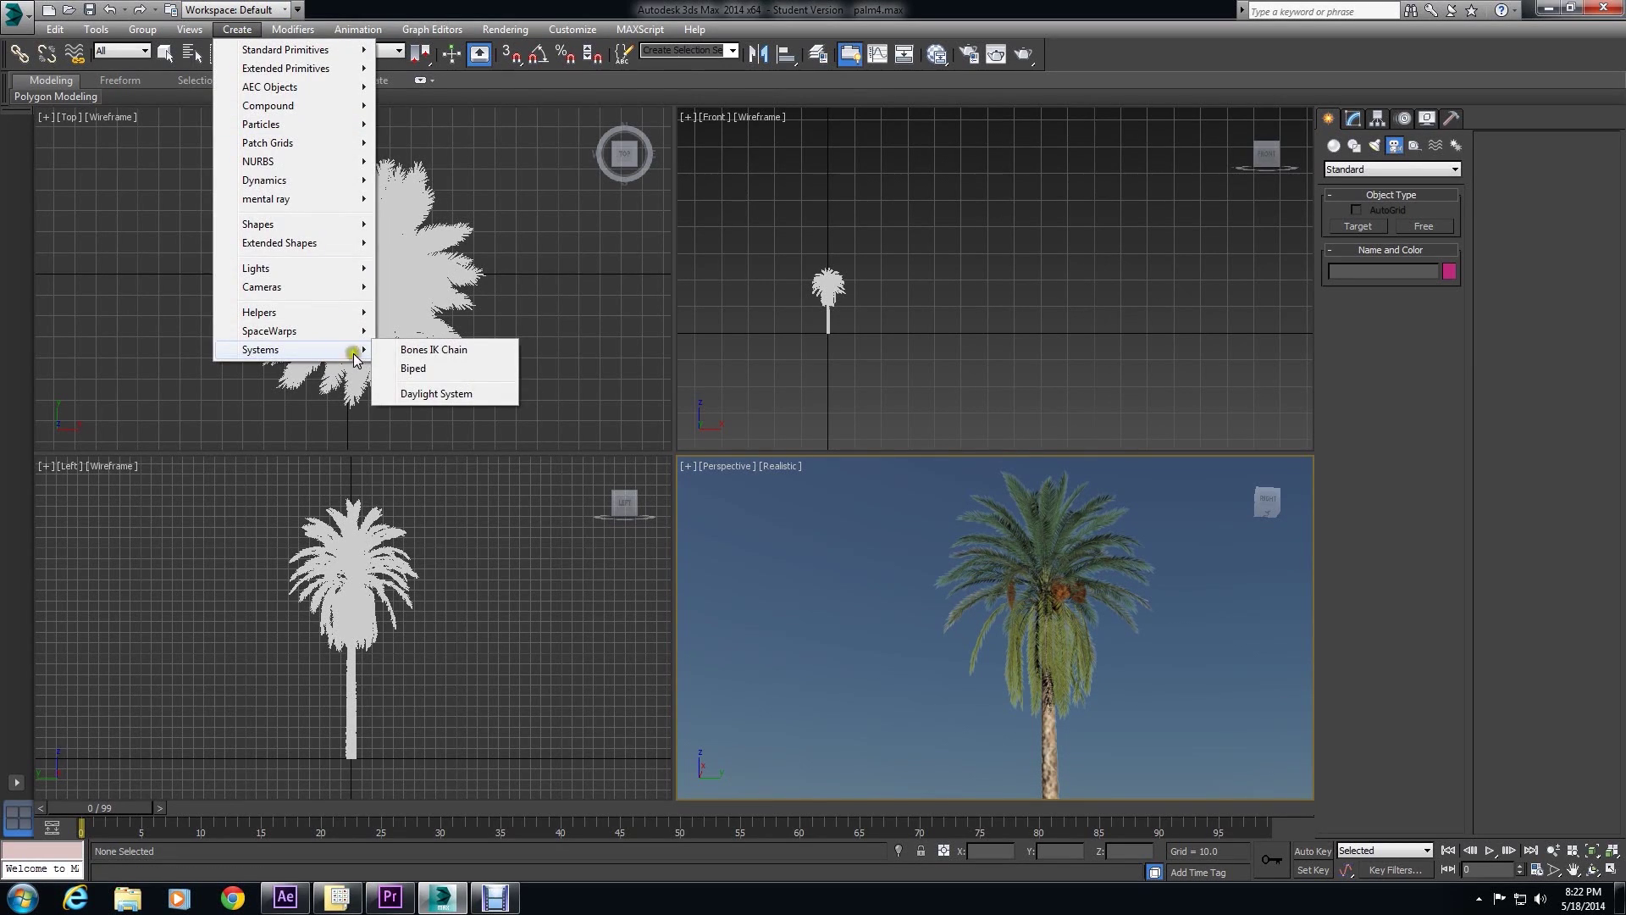
pyautogui.click(412, 393)
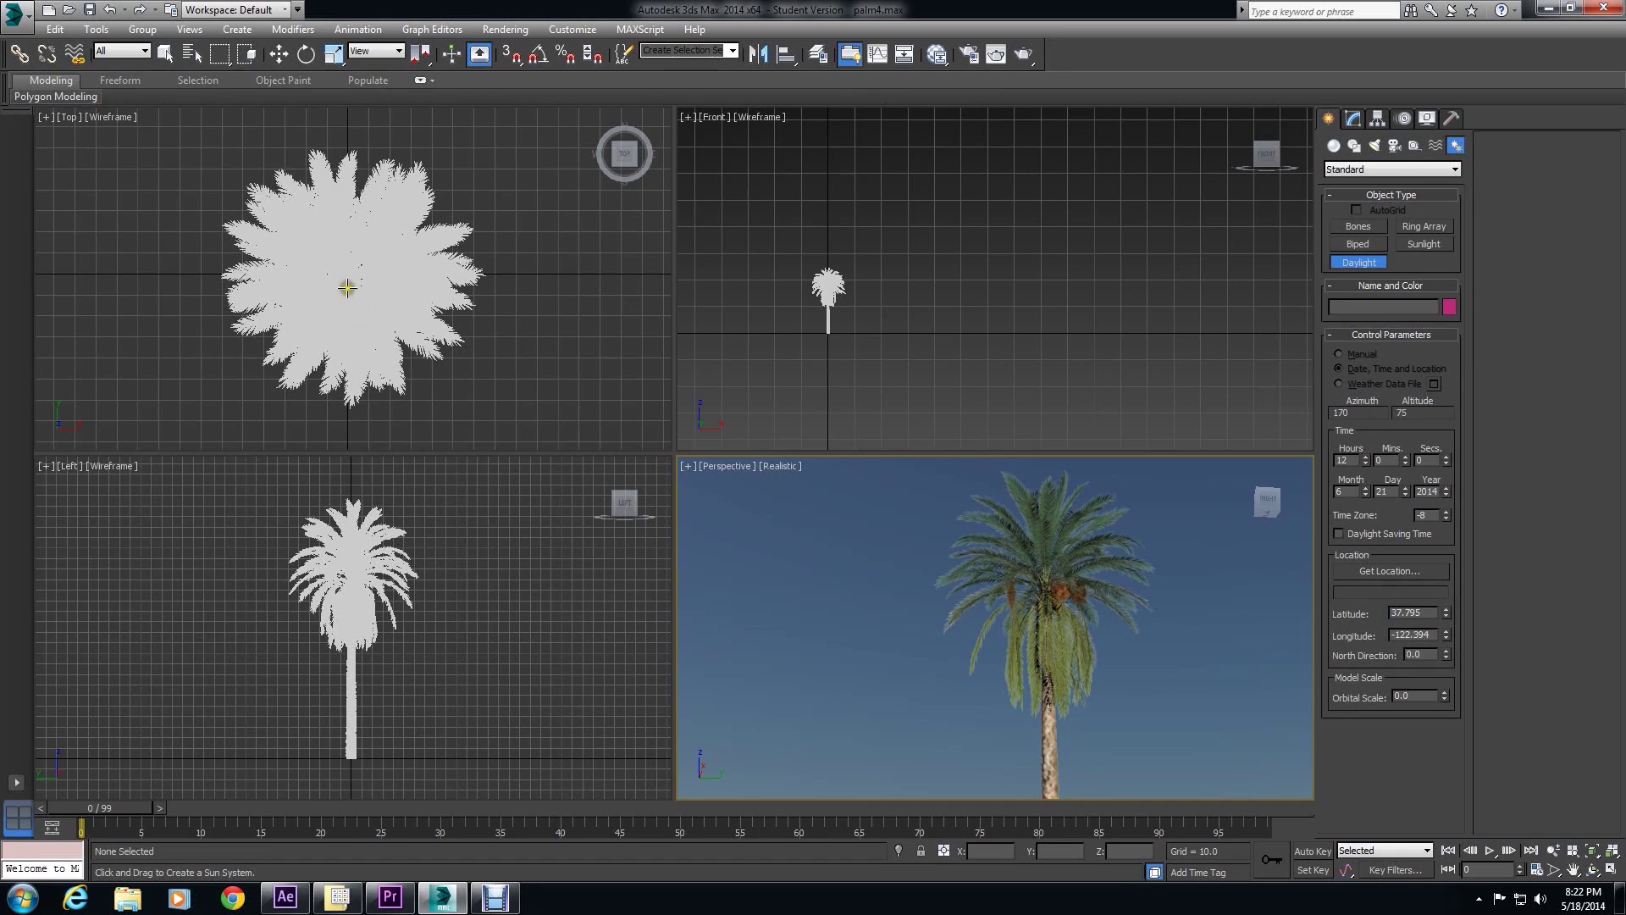
pyautogui.moveTo(348, 289); pyautogui.dragTo(453, 351)
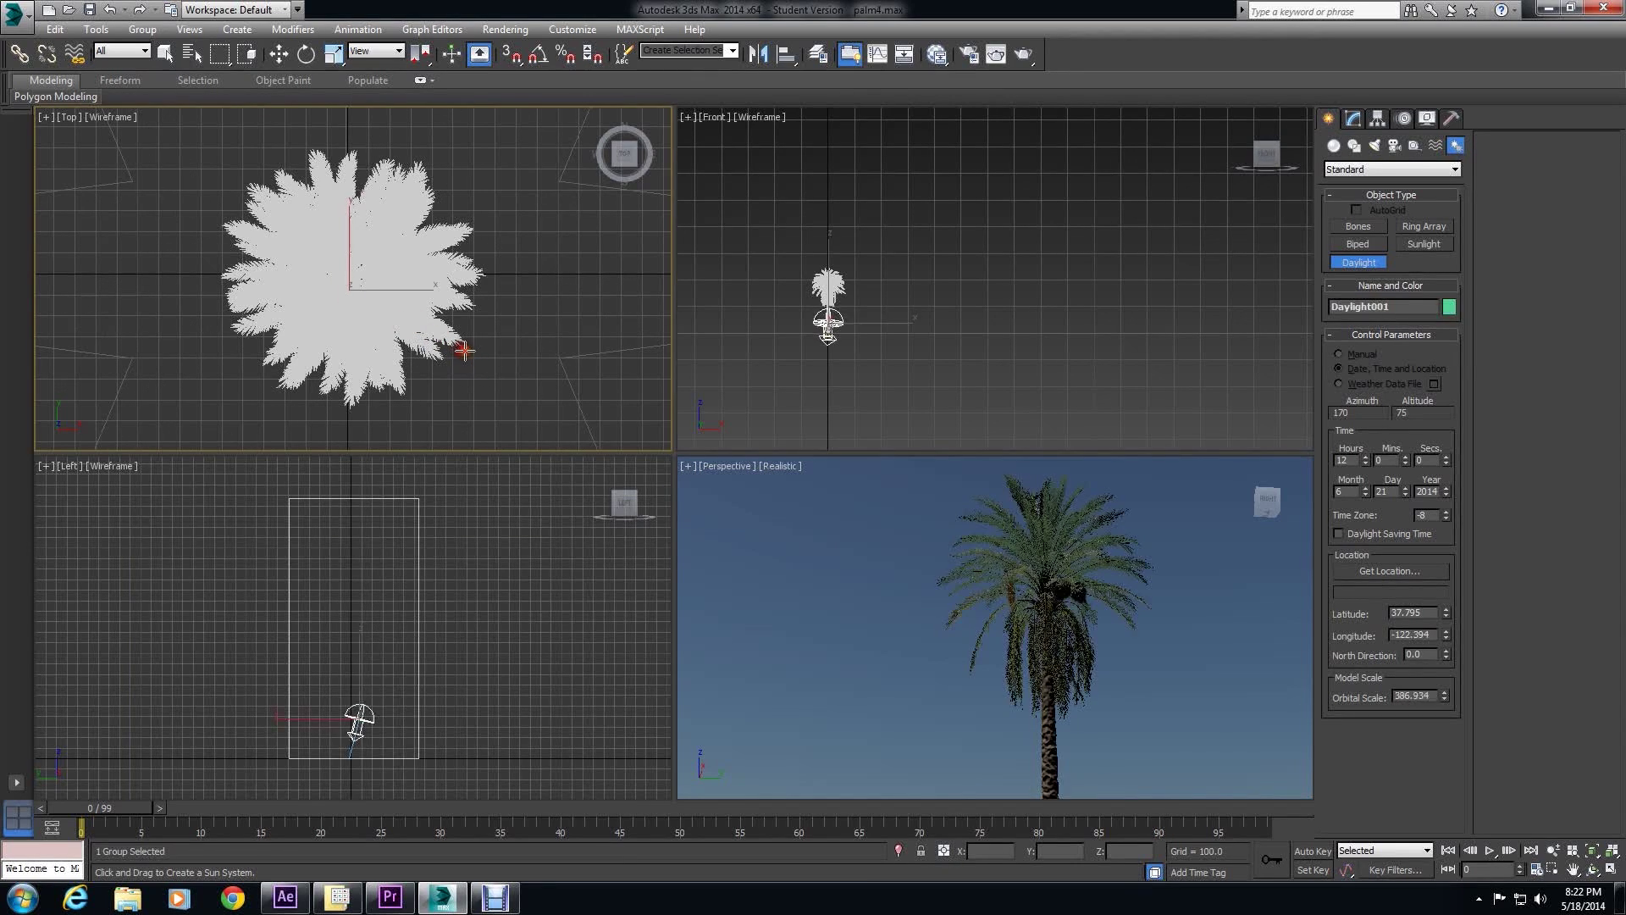
pyautogui.click(666, 501)
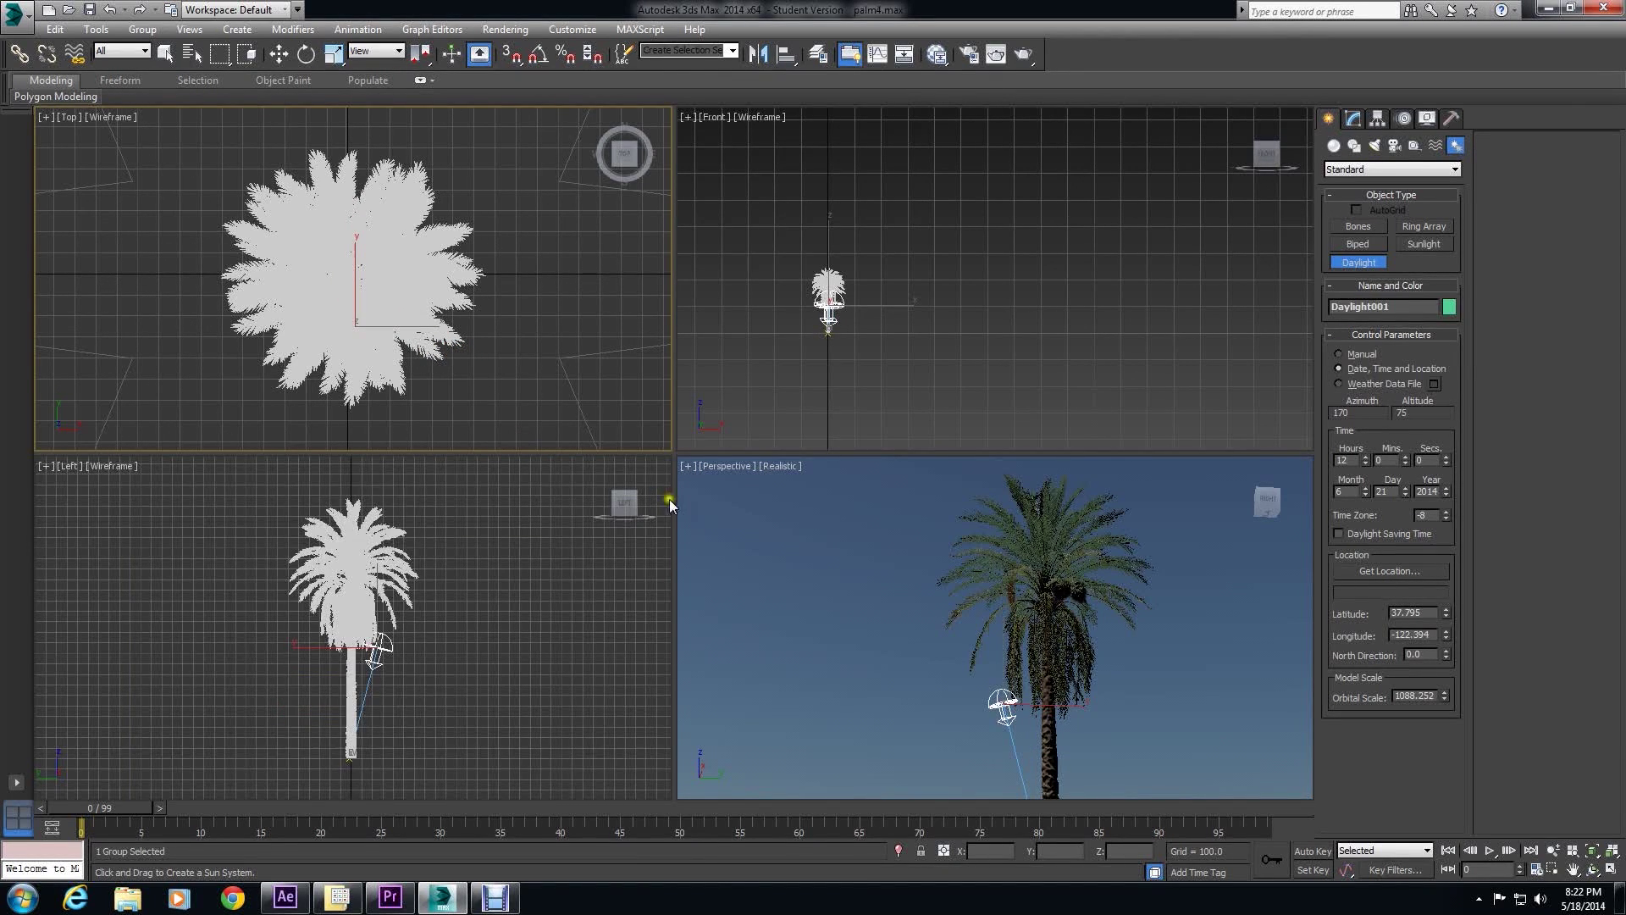
pyautogui.click(1365, 463)
pyautogui.click(1366, 463)
pyautogui.click(1365, 464)
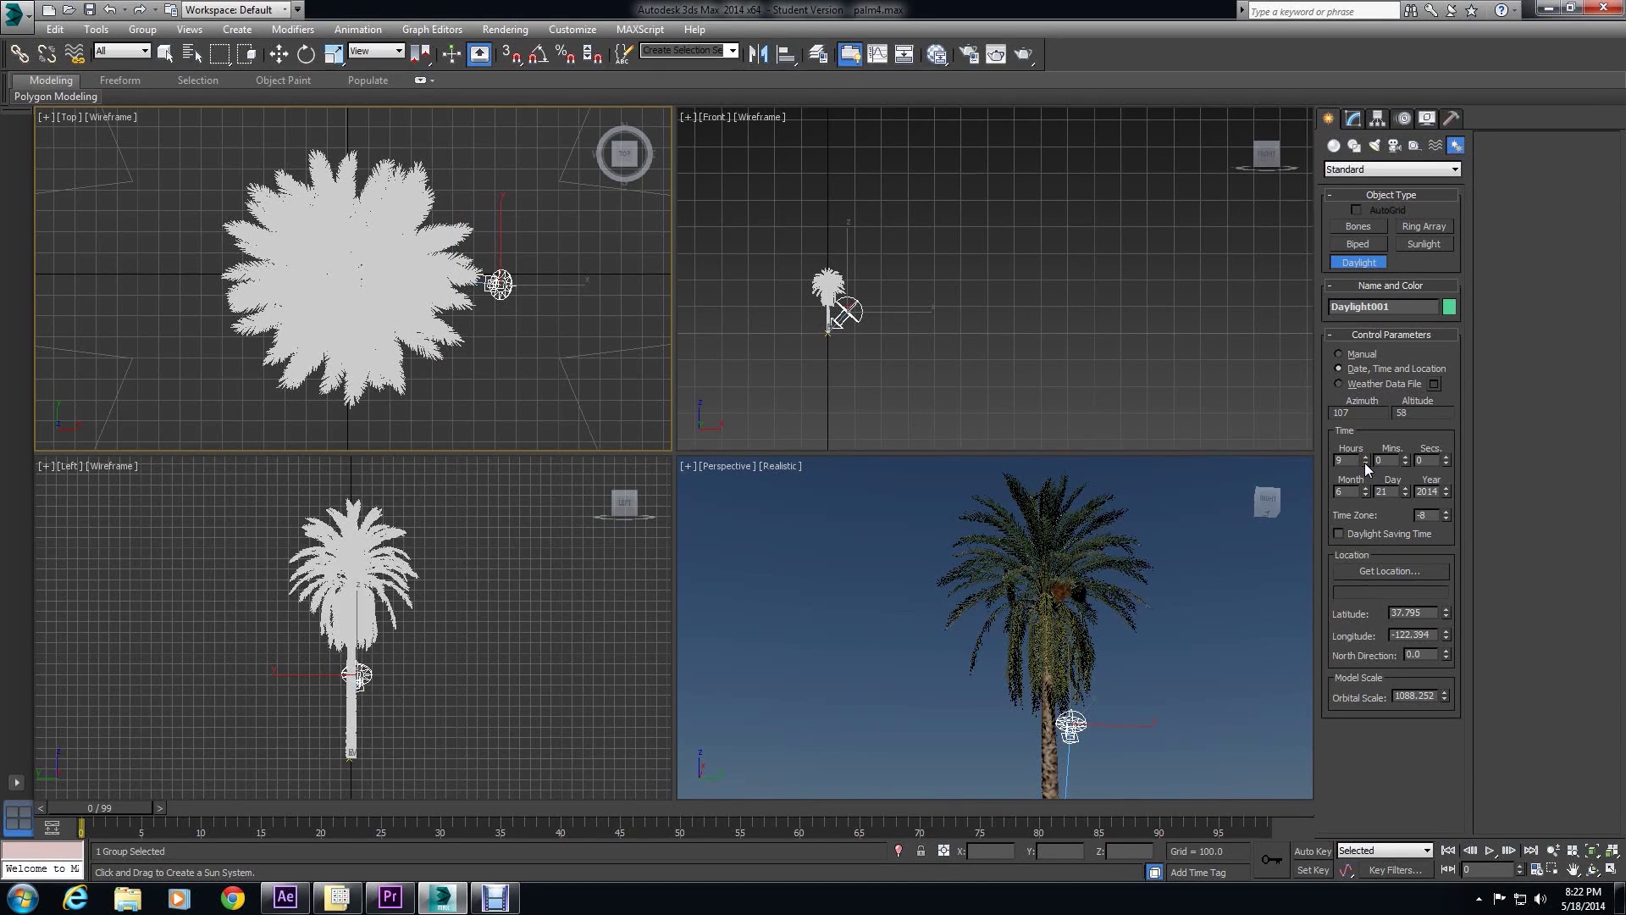
# Set the daylight system's Sunlight to mr Sun and Skylight to mr Sky.
pyautogui.click(1352, 120)
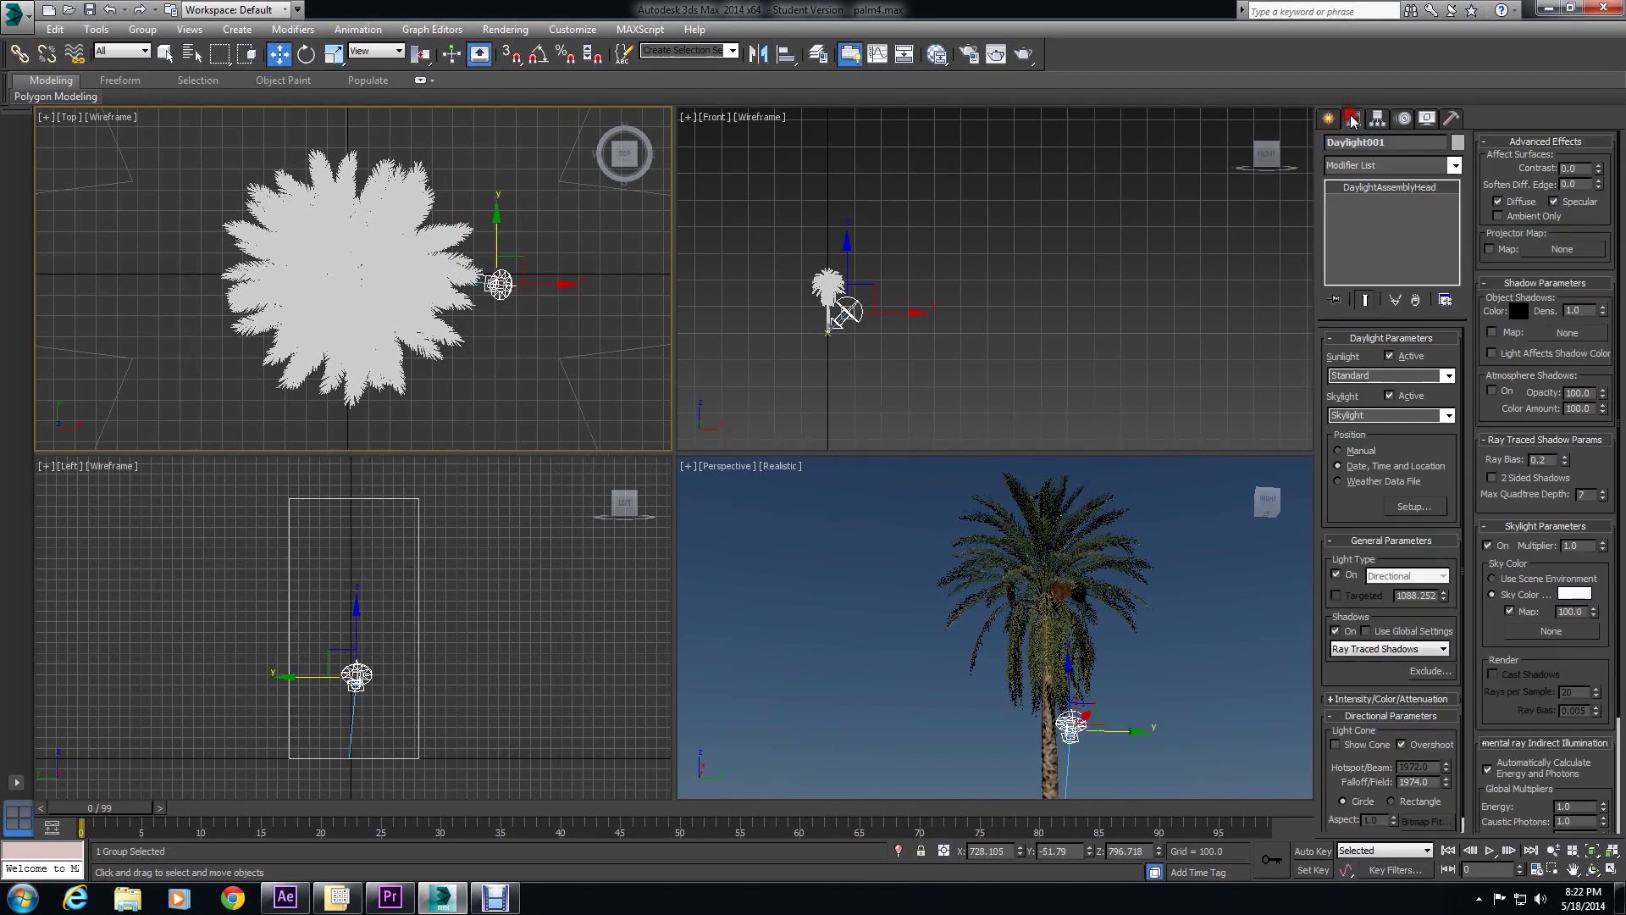
pyautogui.click(1449, 378)
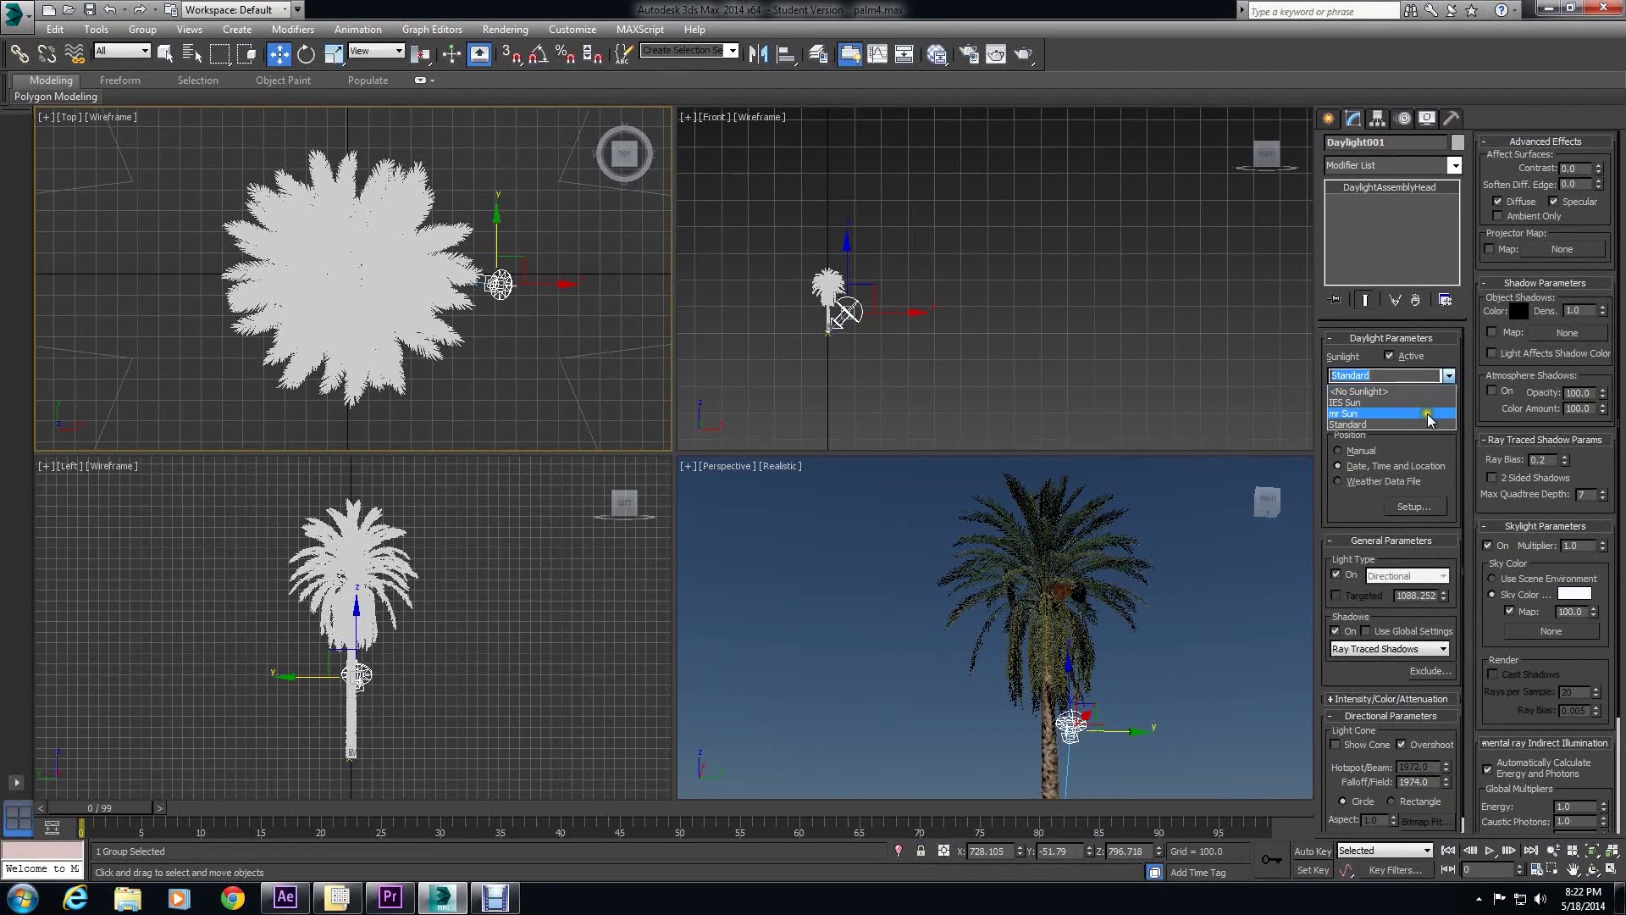
pyautogui.click(1429, 414)
pyautogui.click(1448, 415)
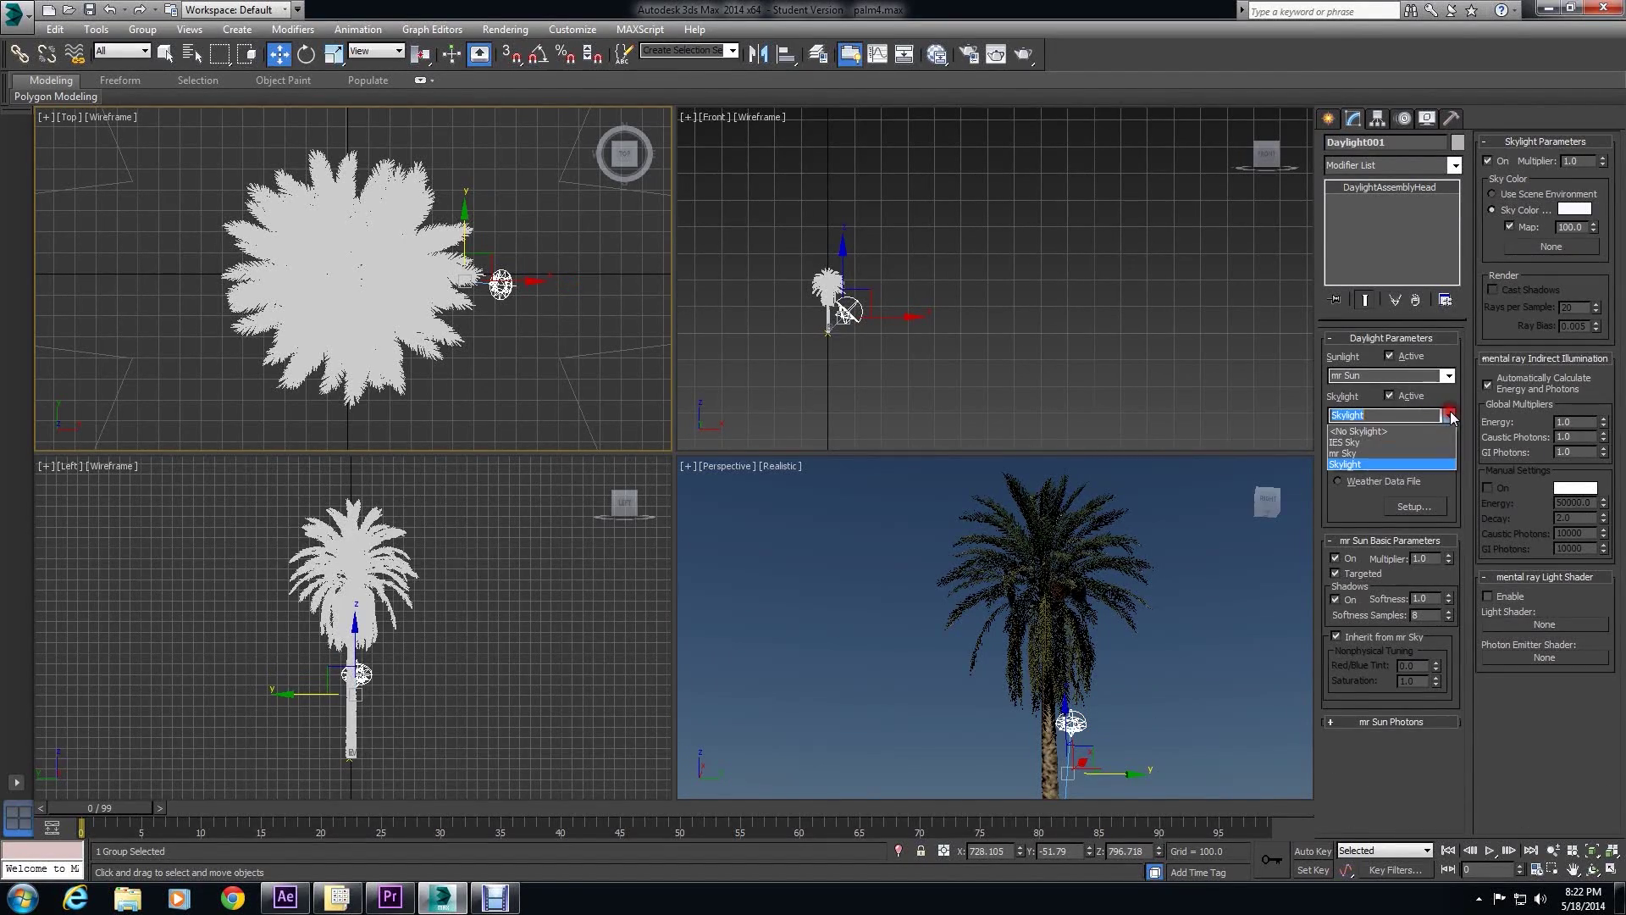
pyautogui.click(1424, 454)
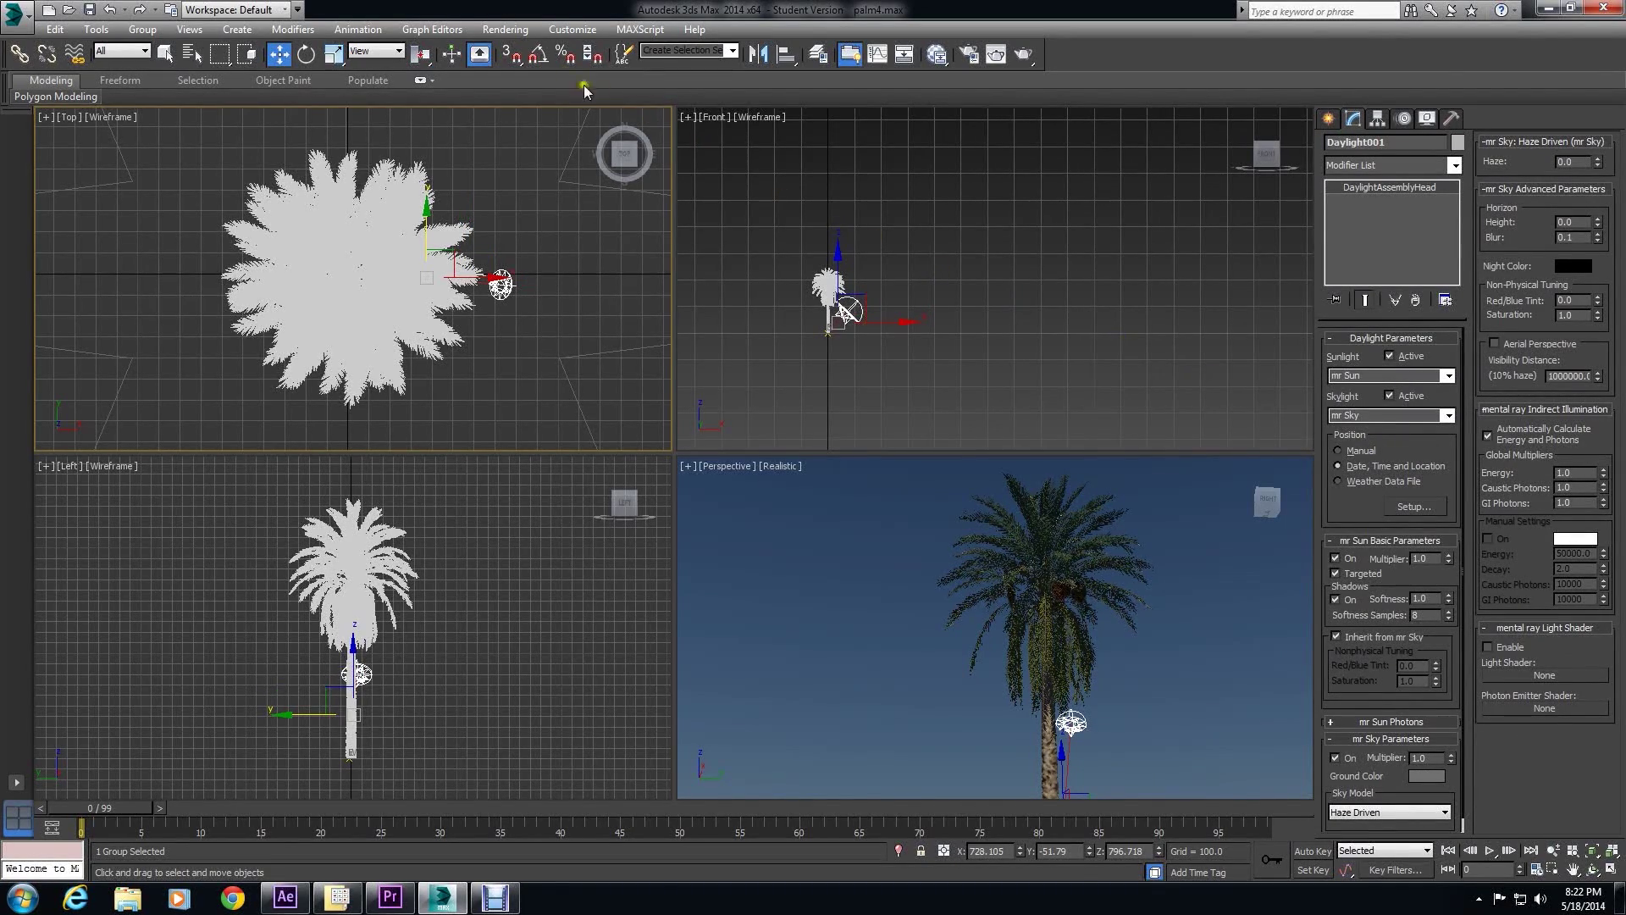
# Switch exposure control to mr Photographic Exposure Control (15.0 EV) in Environment and Effects.
pyautogui.click(505, 29)
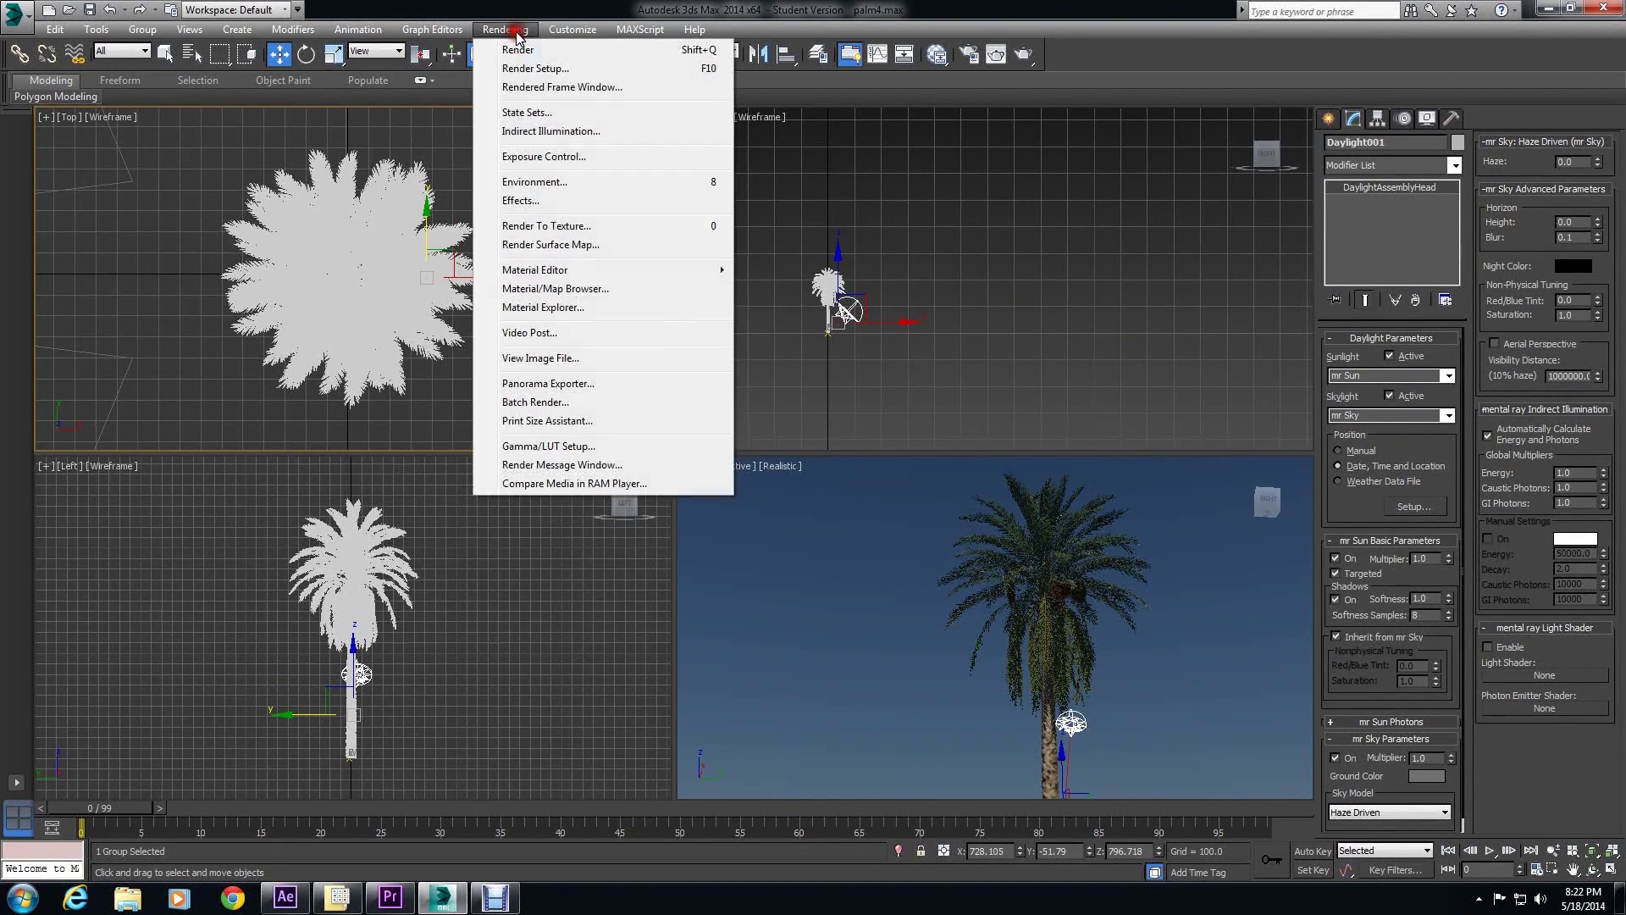
pyautogui.click(546, 157)
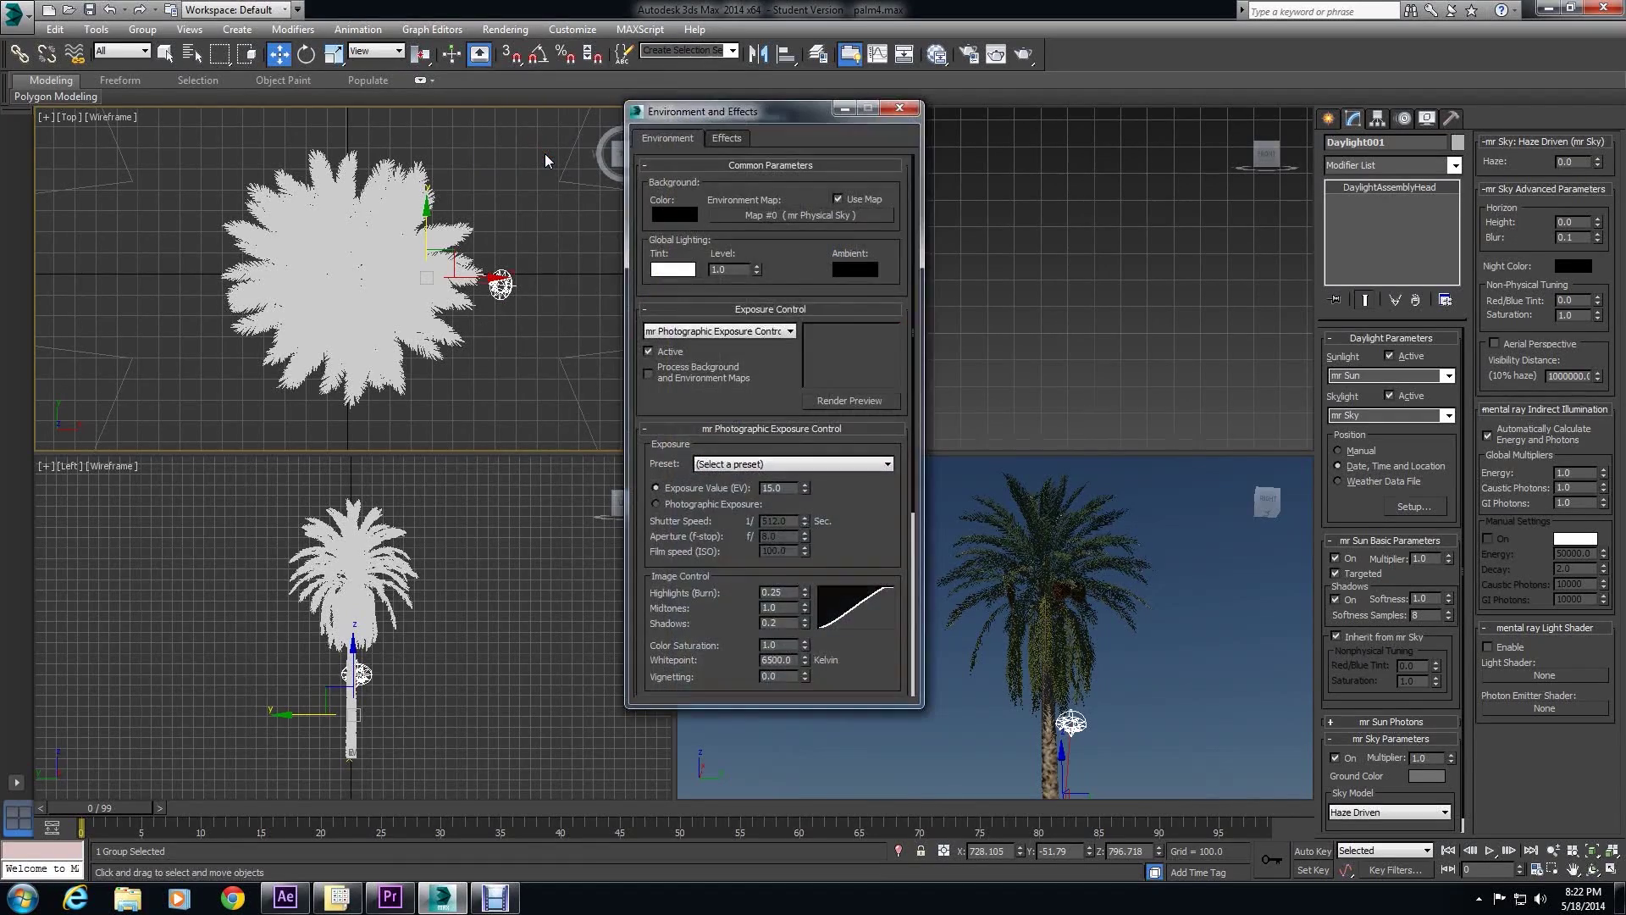
pyautogui.click(706, 331)
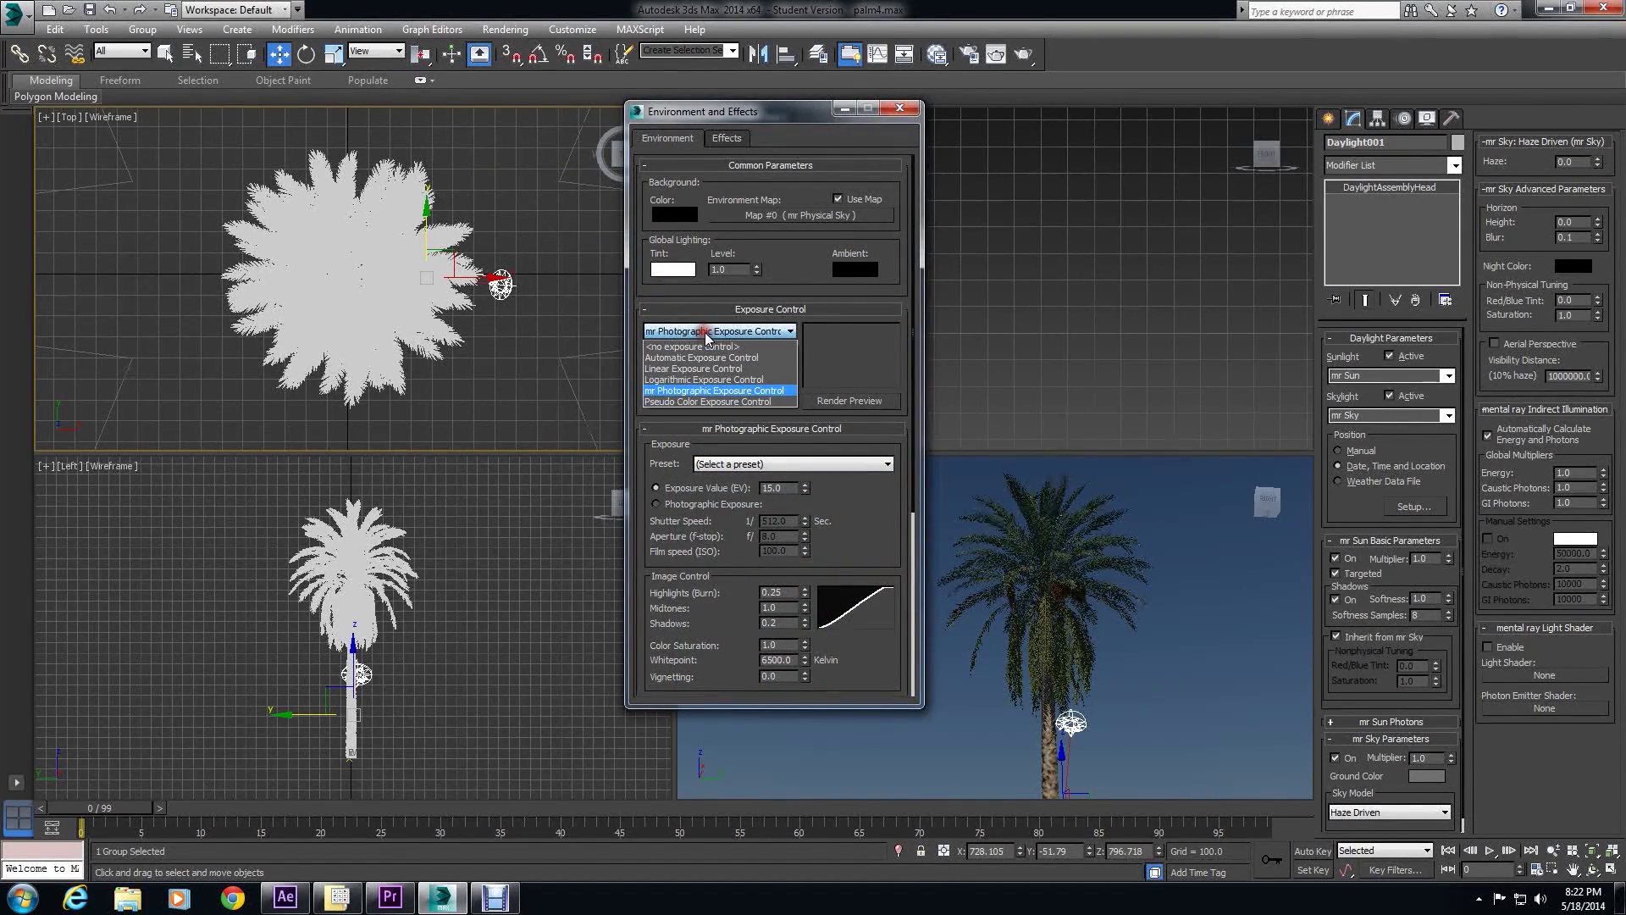
pyautogui.click(709, 392)
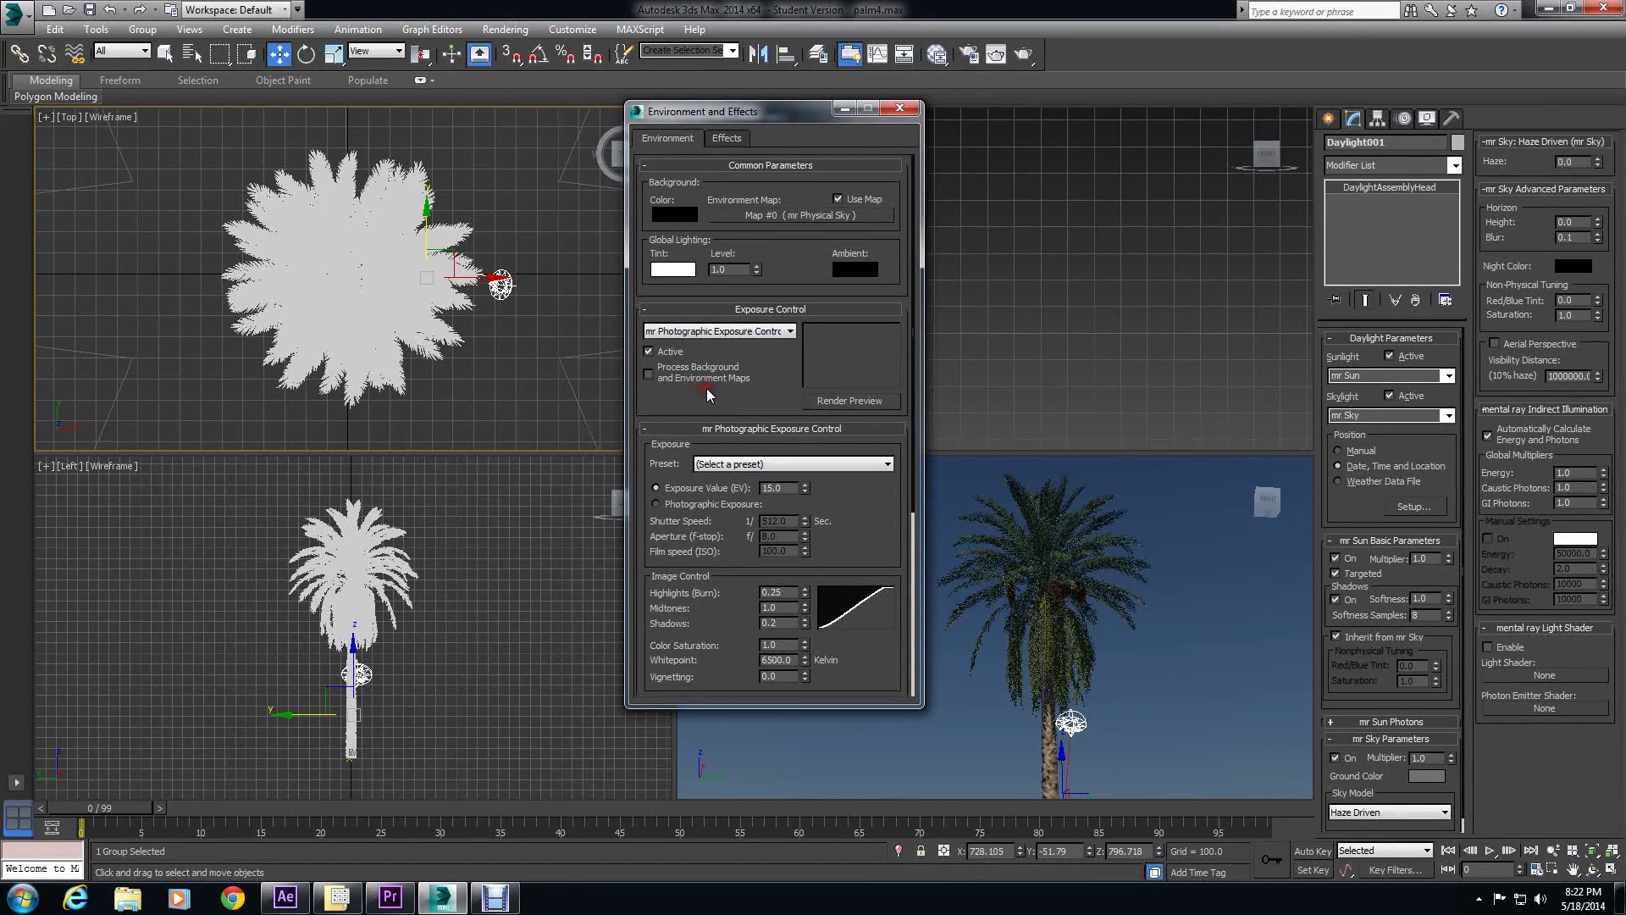
pyautogui.click(899, 107)
pyautogui.click(239, 30)
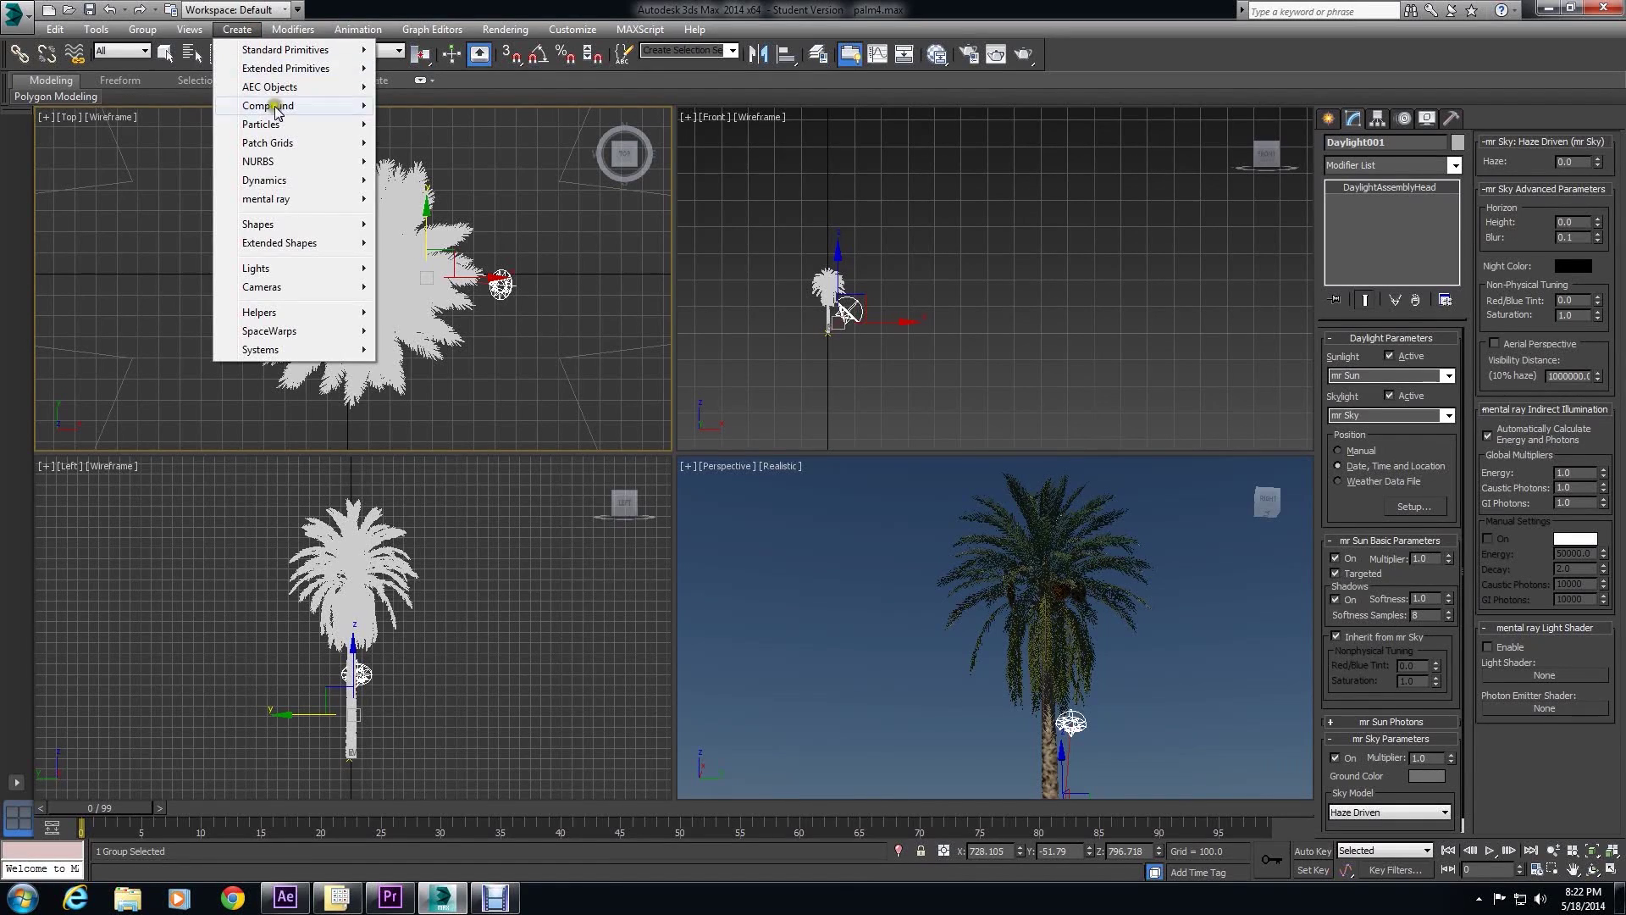
# Place target camera Camera001 in the Front view aimed up at the fronds, then select the palm.
pyautogui.moveTo(294, 288)
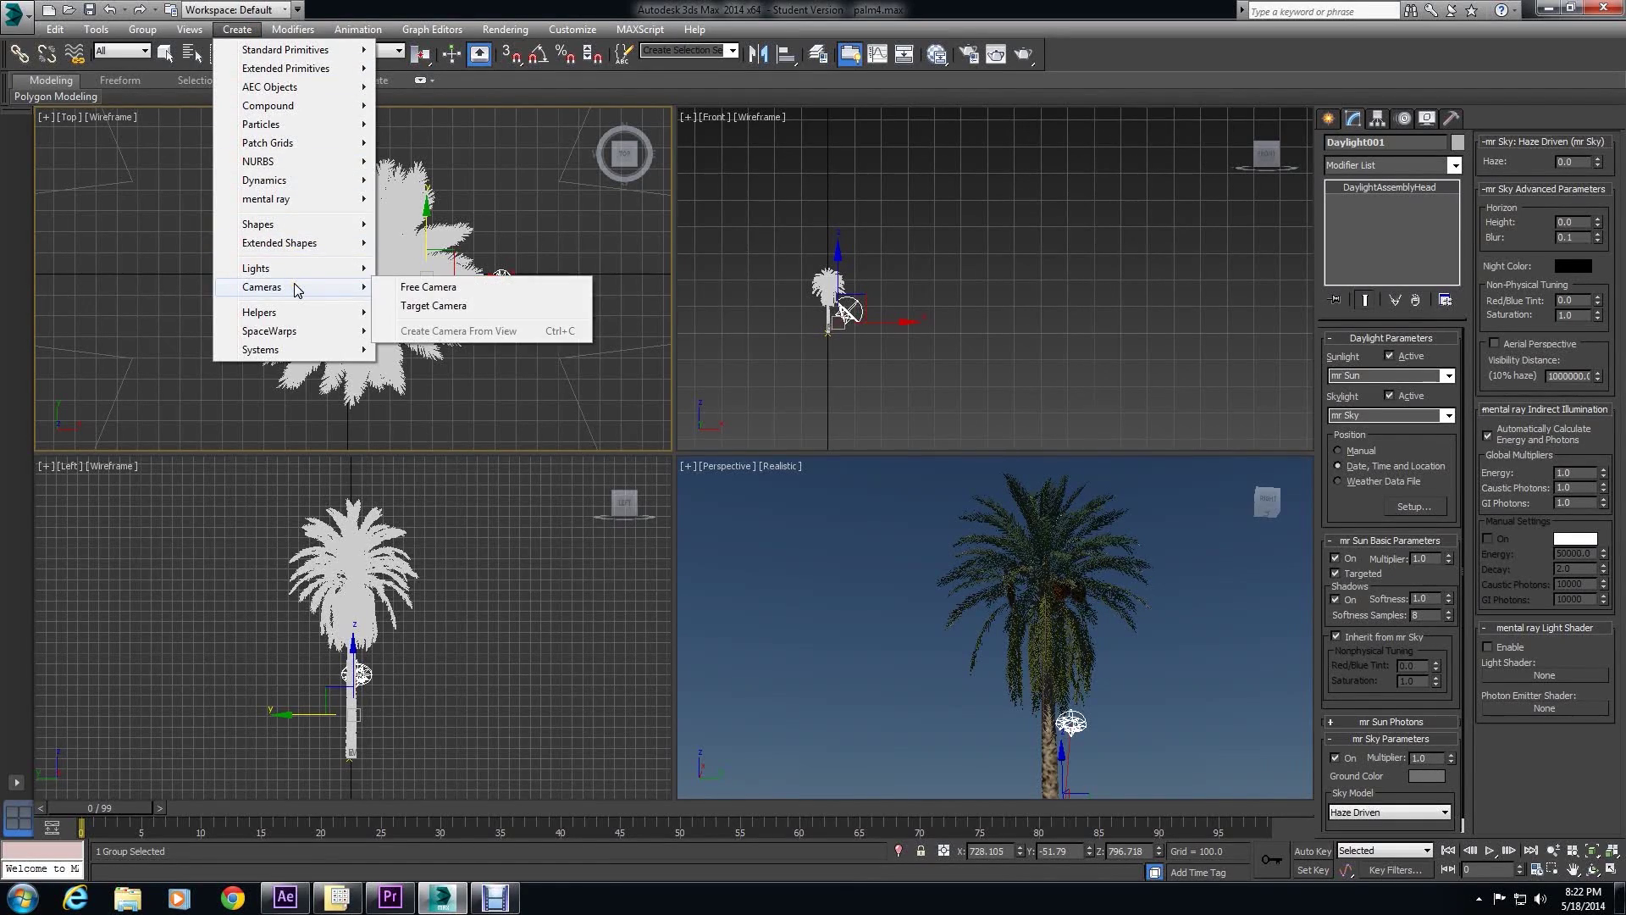
pyautogui.click(429, 309)
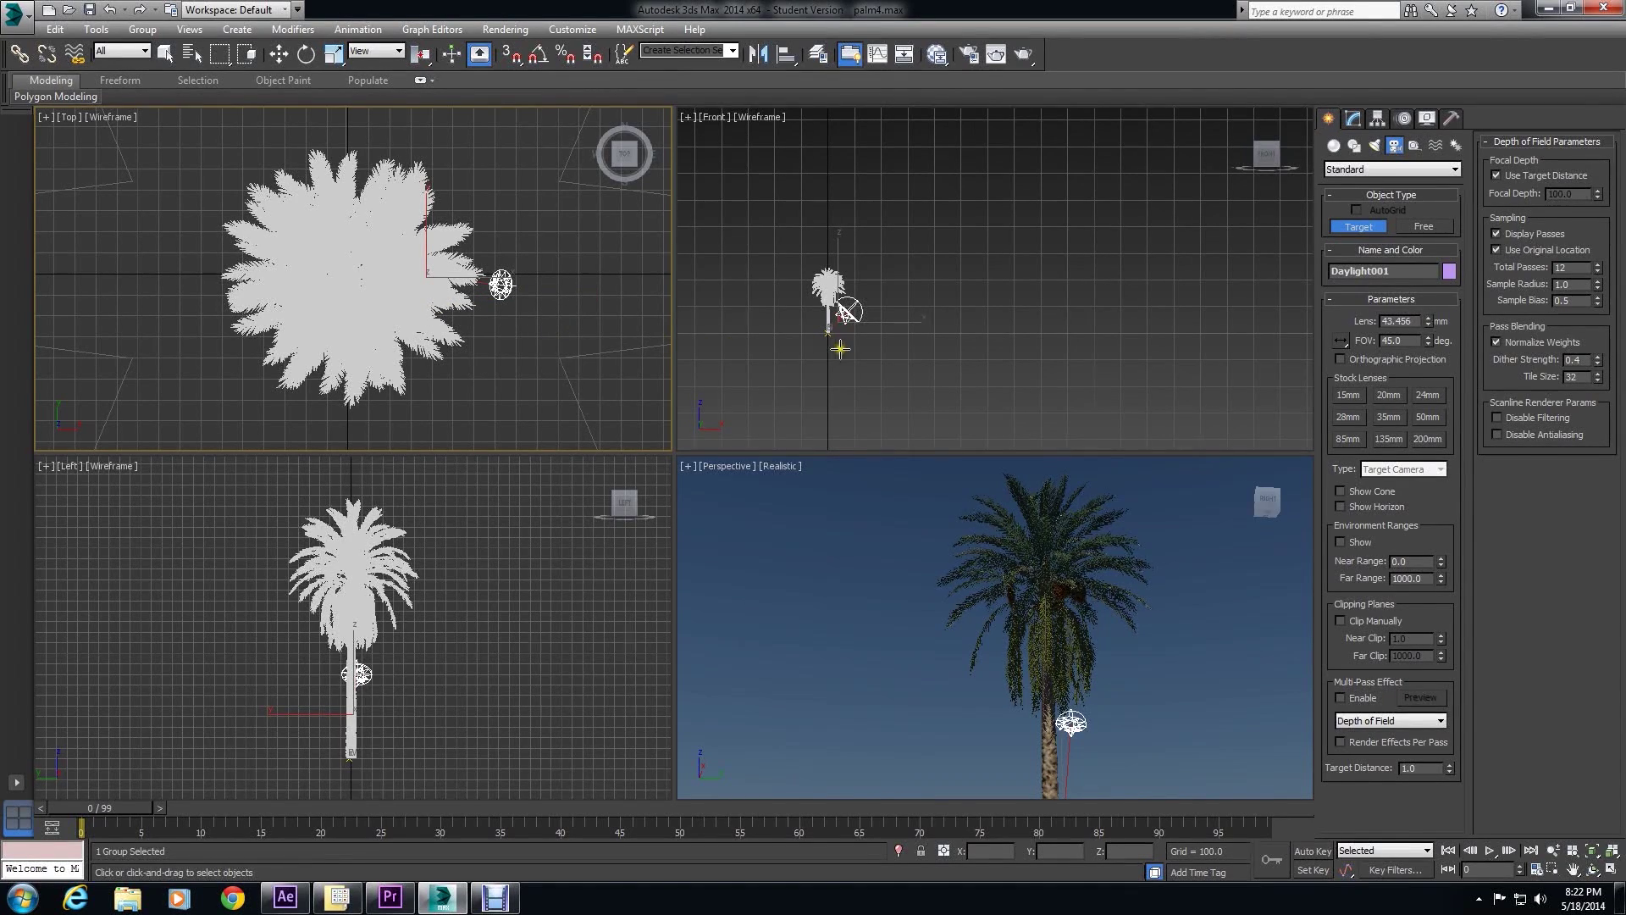
pyautogui.moveTo(910, 330); pyautogui.dragTo(818, 292)
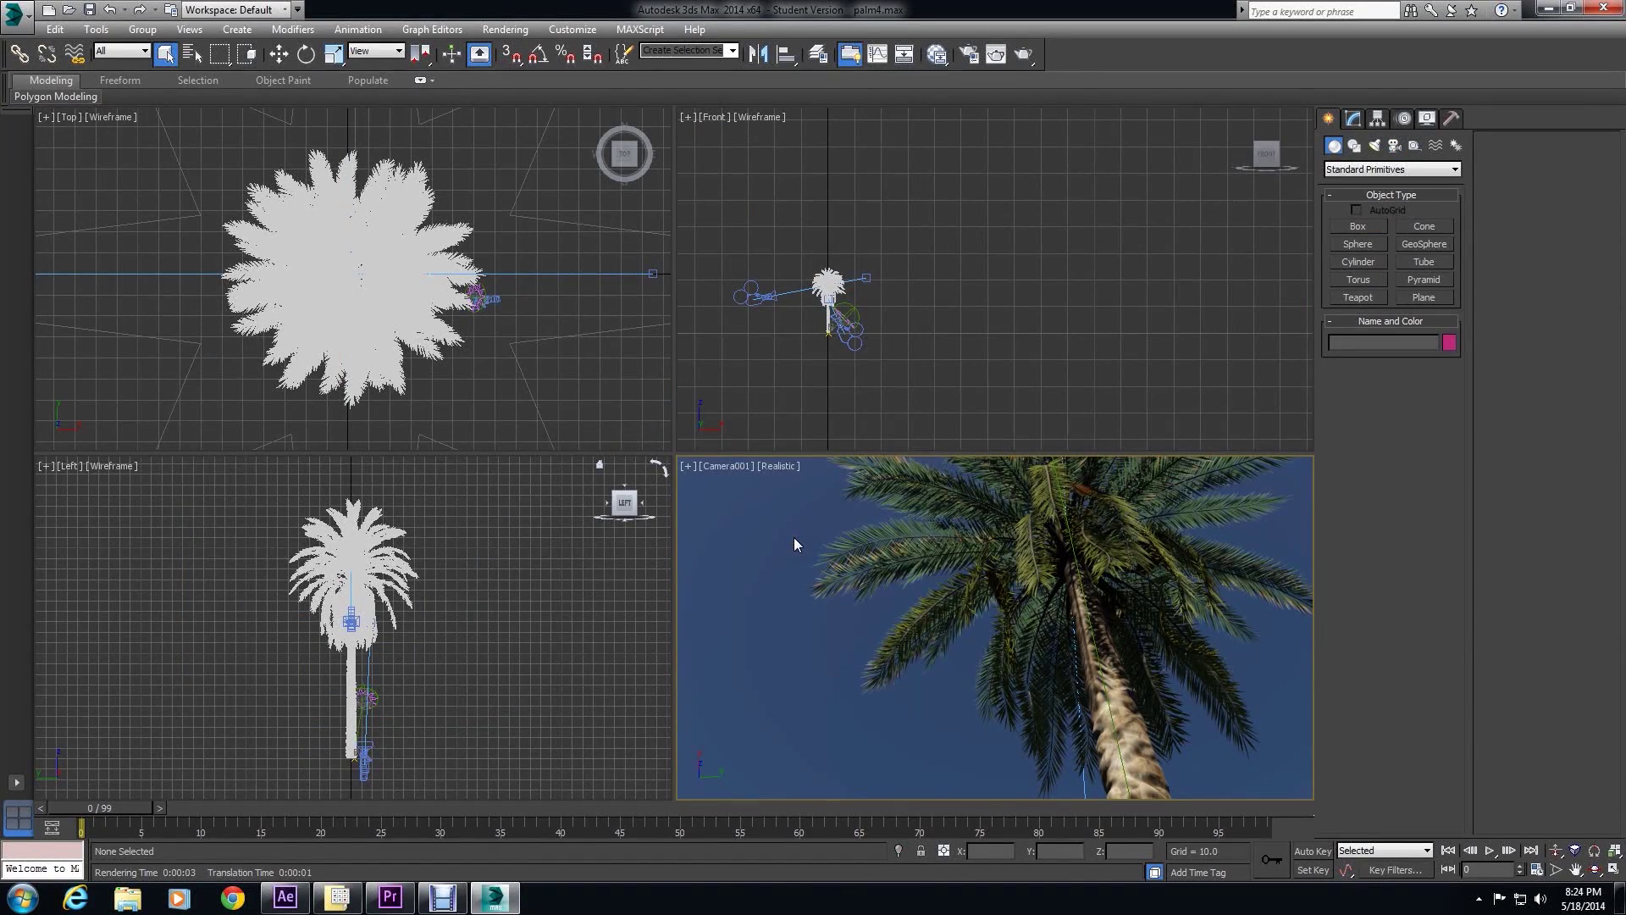
pyautogui.click(919, 546)
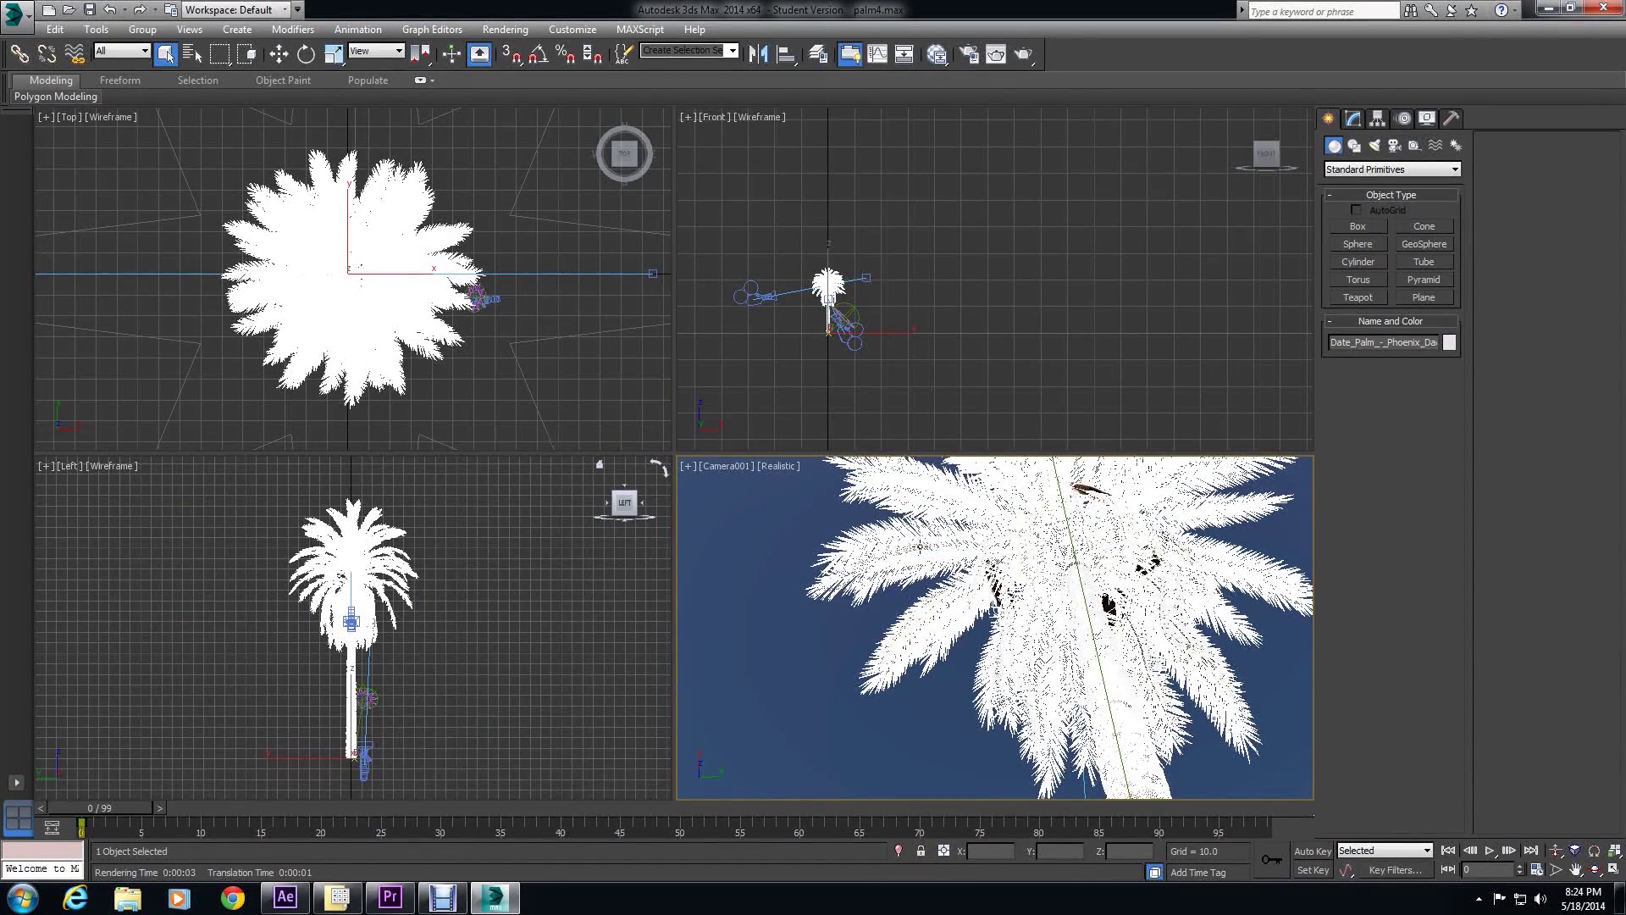
# Render the Camera001 view of the palm with mental ray from Render Setup.
pyautogui.click(518, 31)
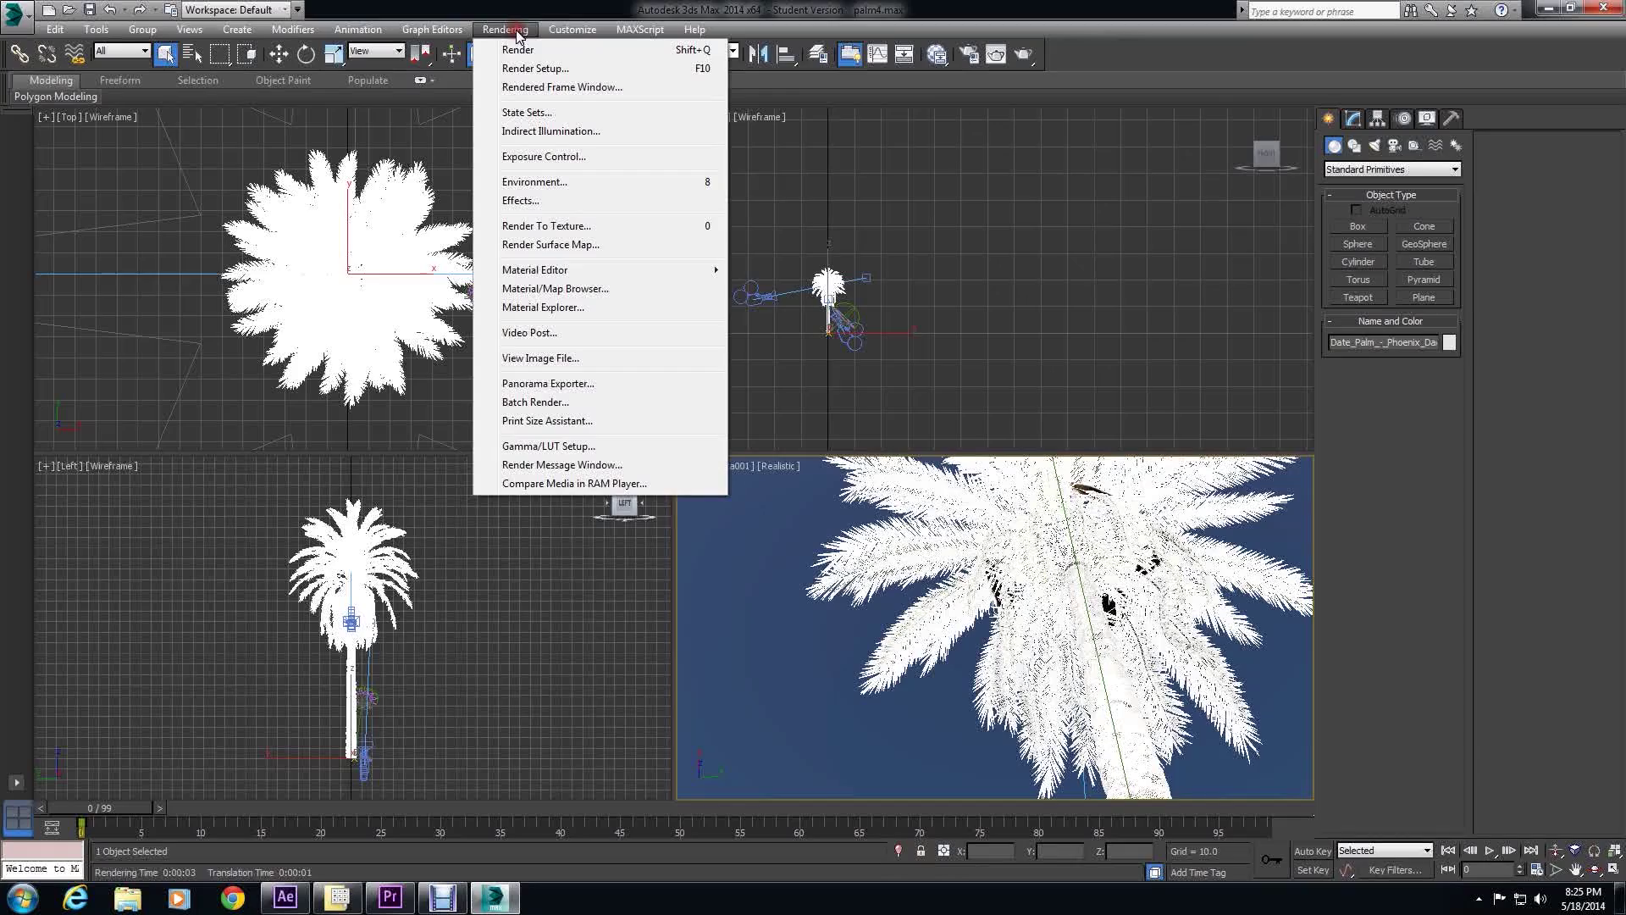
pyautogui.click(537, 64)
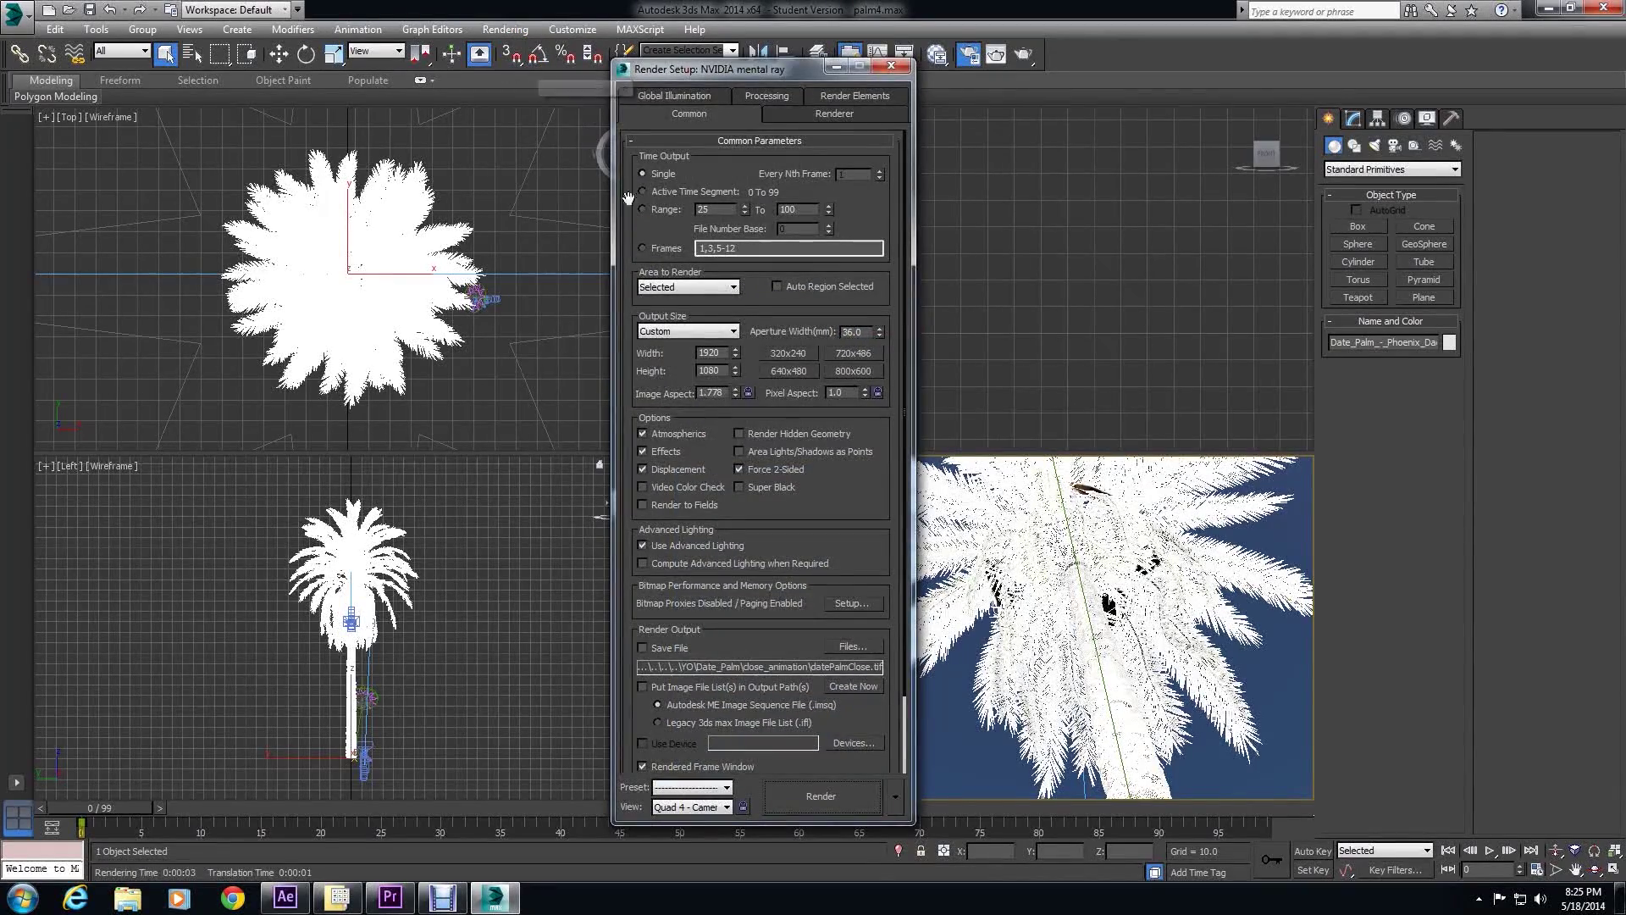
pyautogui.click(821, 790)
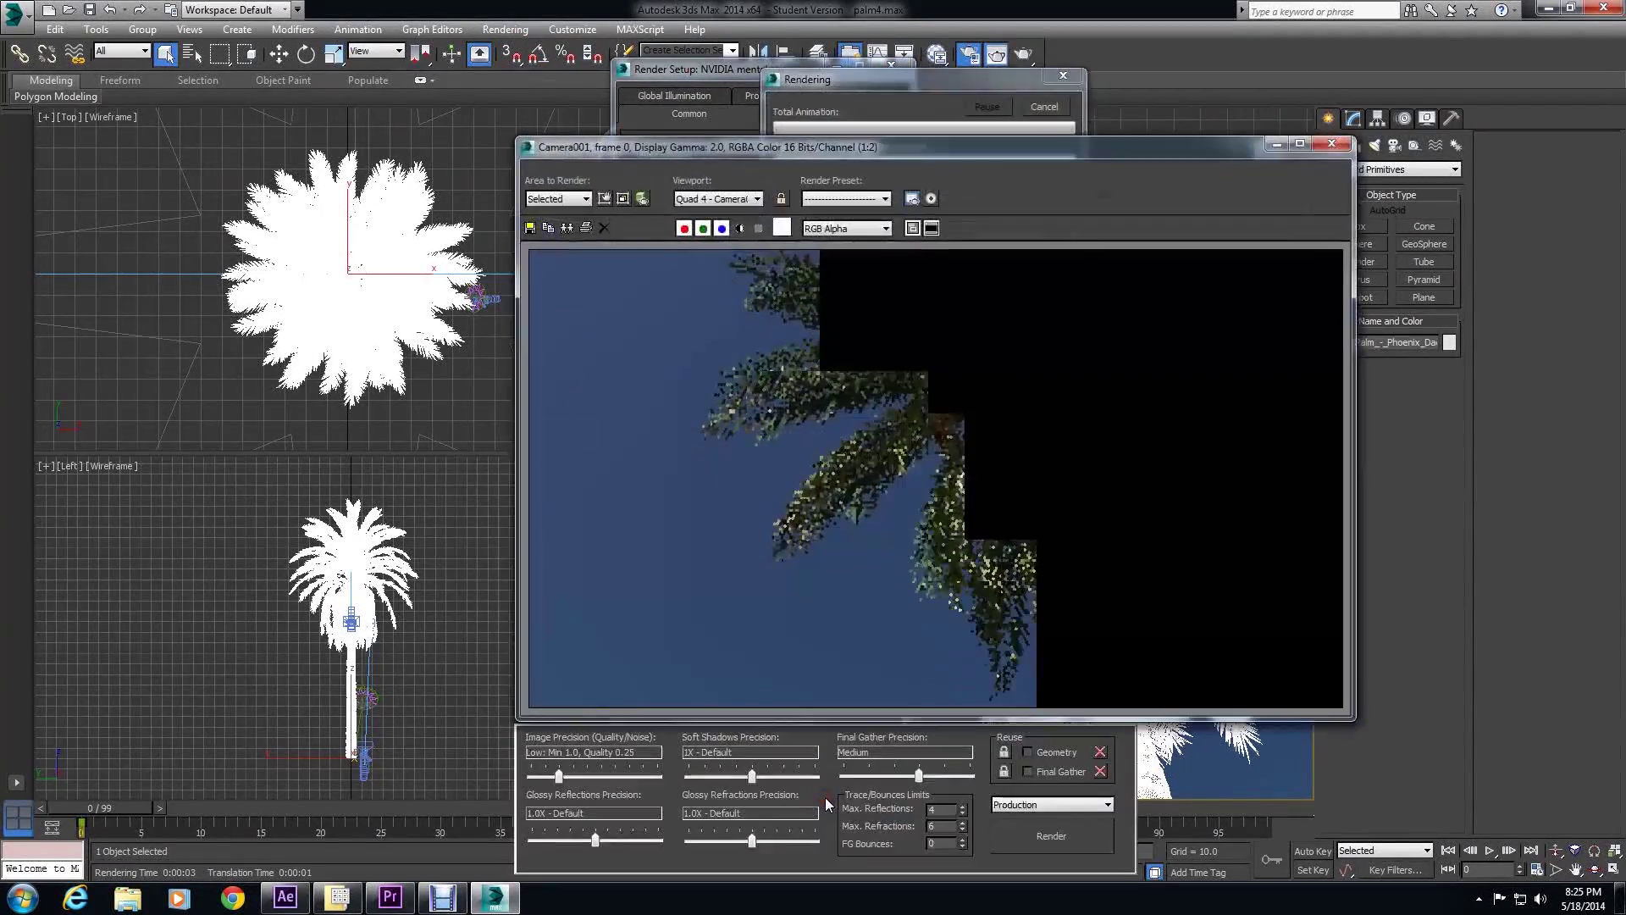